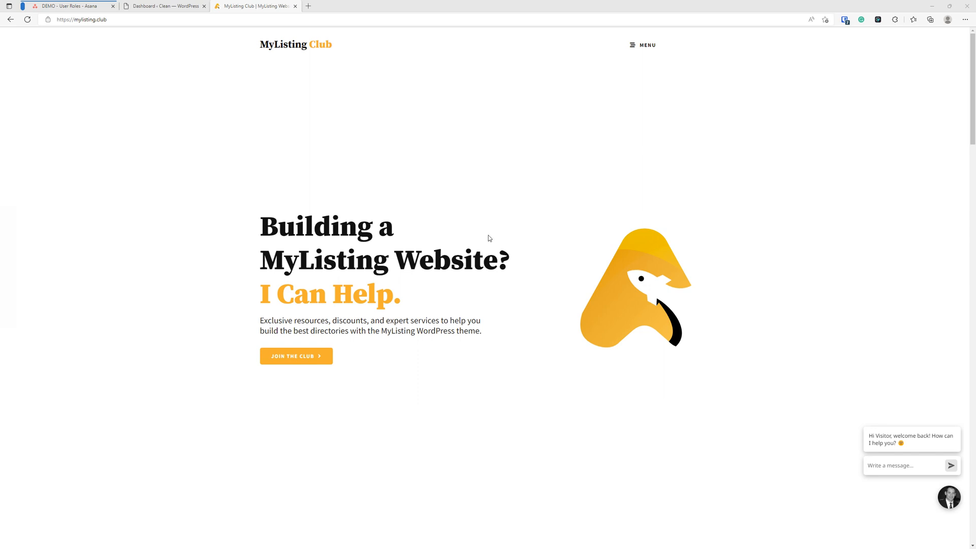
Scroll down the homepage's product cards and open the MyListing Project Template page
scroll(532, 249, down, 7)
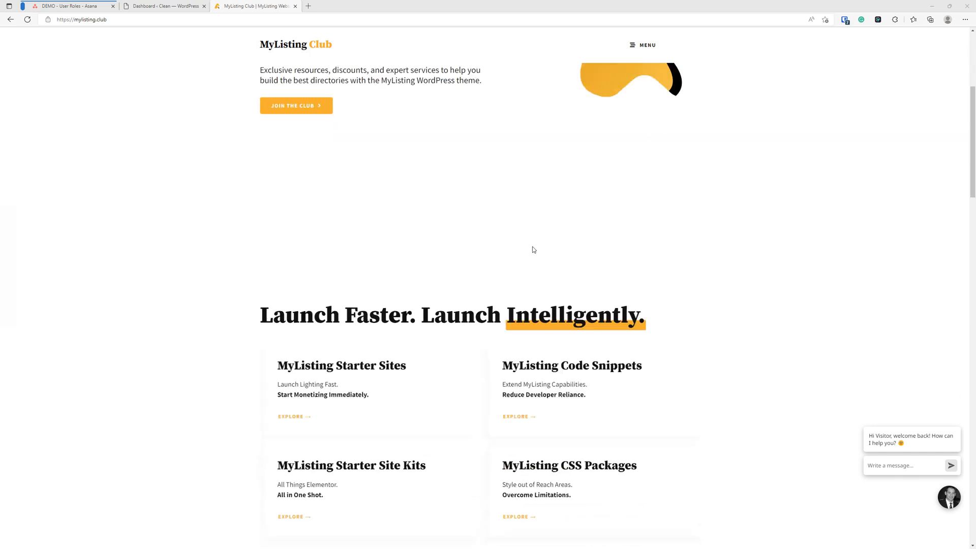
scroll(533, 249, down, 4)
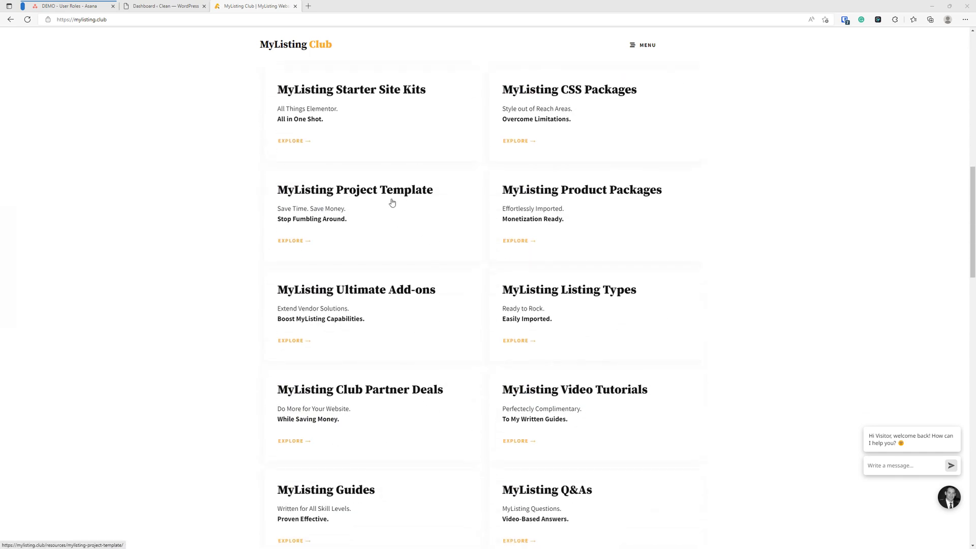
click(392, 203)
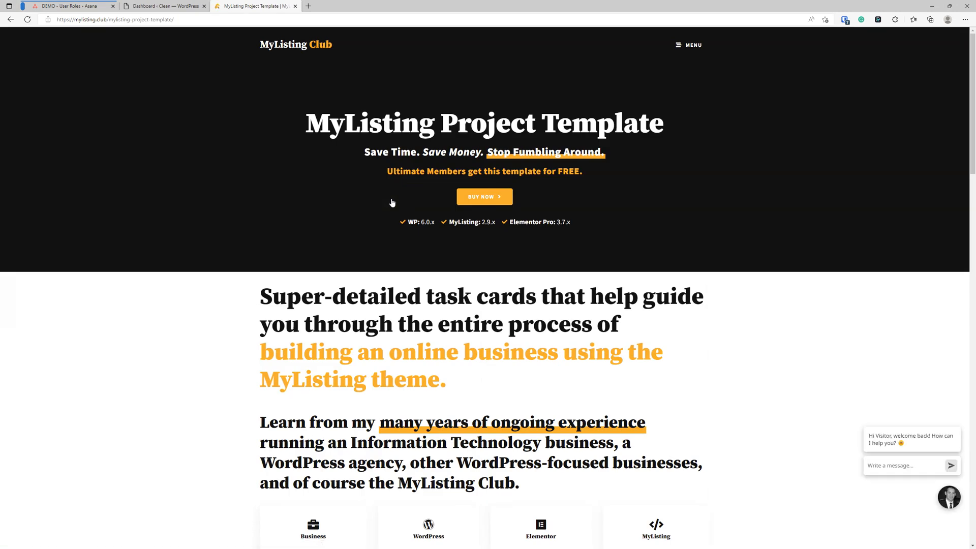
Browse the Project Template's task categories and walkthrough, return to the top, and close the page
scroll(382, 260, down, 4)
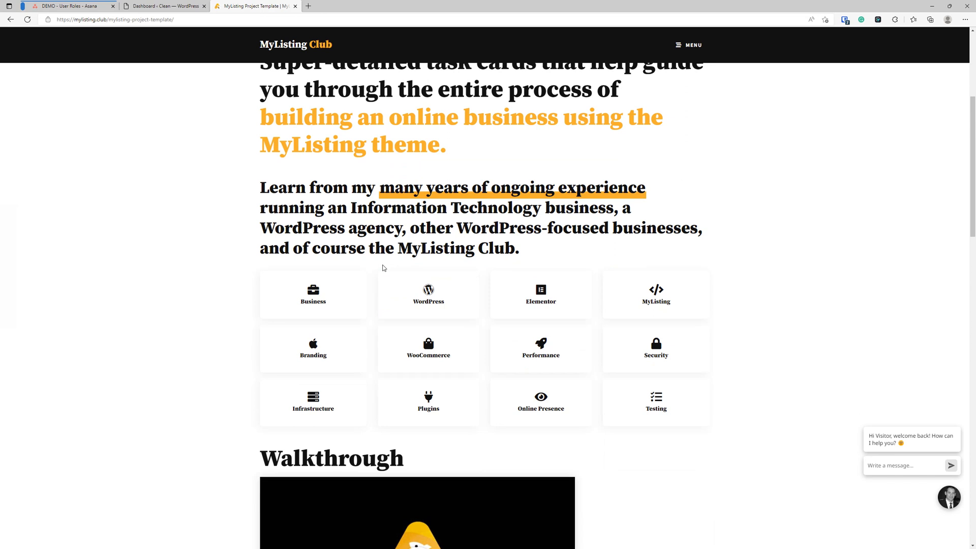
scroll(367, 277, down, 3)
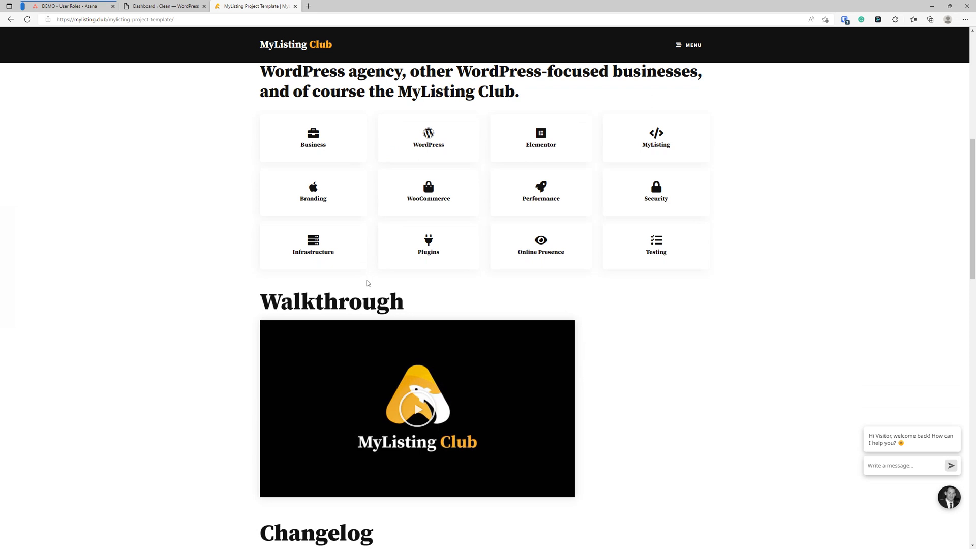
scroll(368, 283, down, 5)
scroll(343, 289, down, 3)
scroll(351, 301, up, 12)
scroll(351, 303, down, 4)
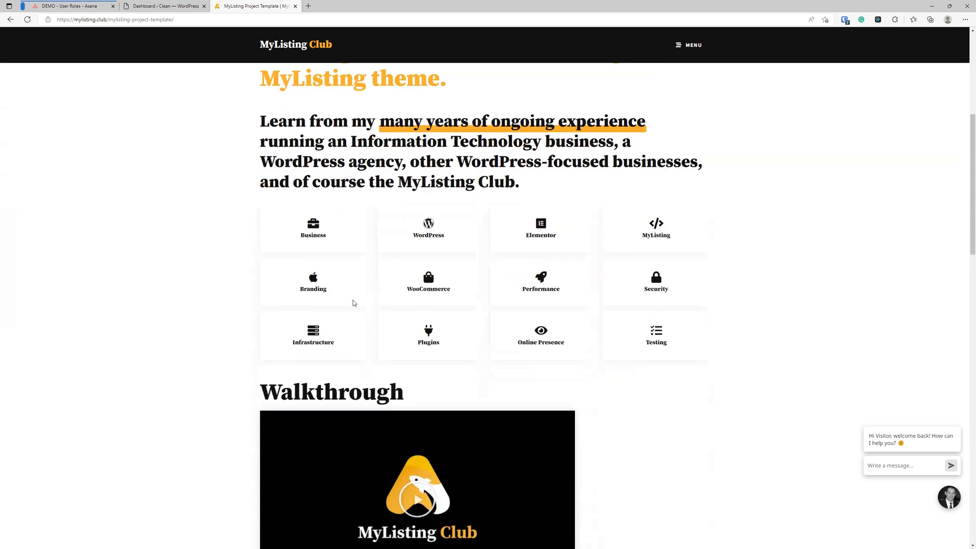
scroll(395, 333, up, 2)
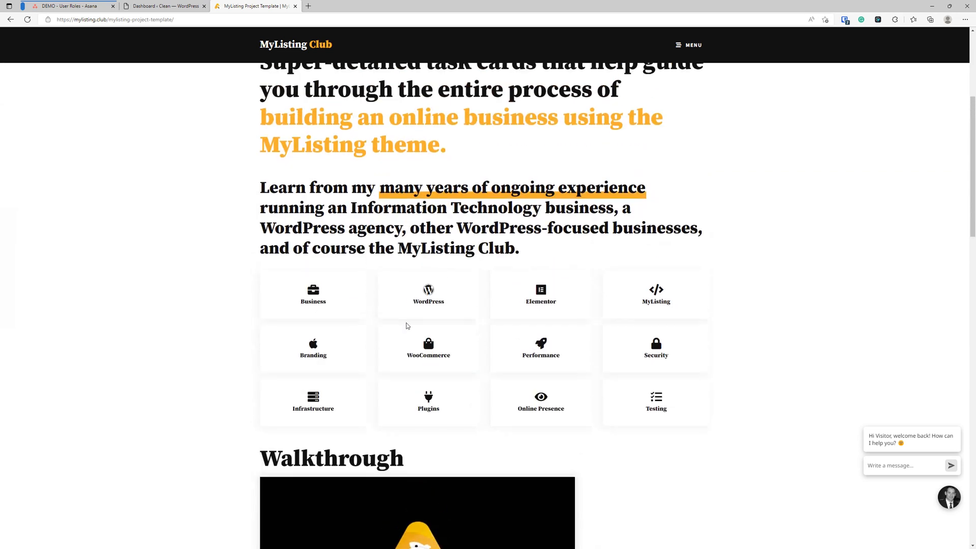
scroll(407, 325, up, 5)
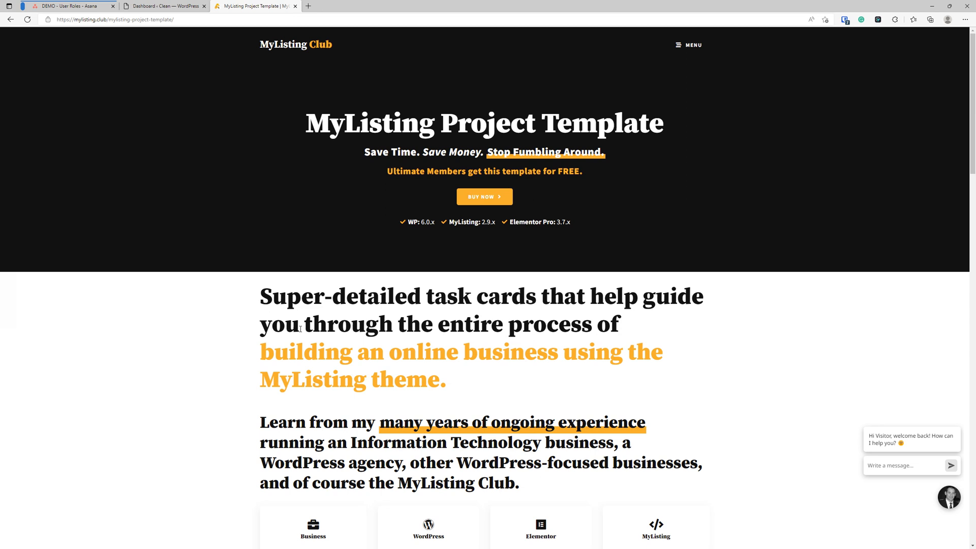
click(295, 6)
Review the User Roles task details on the Asana DEMO board, then return to WordPress
click(71, 6)
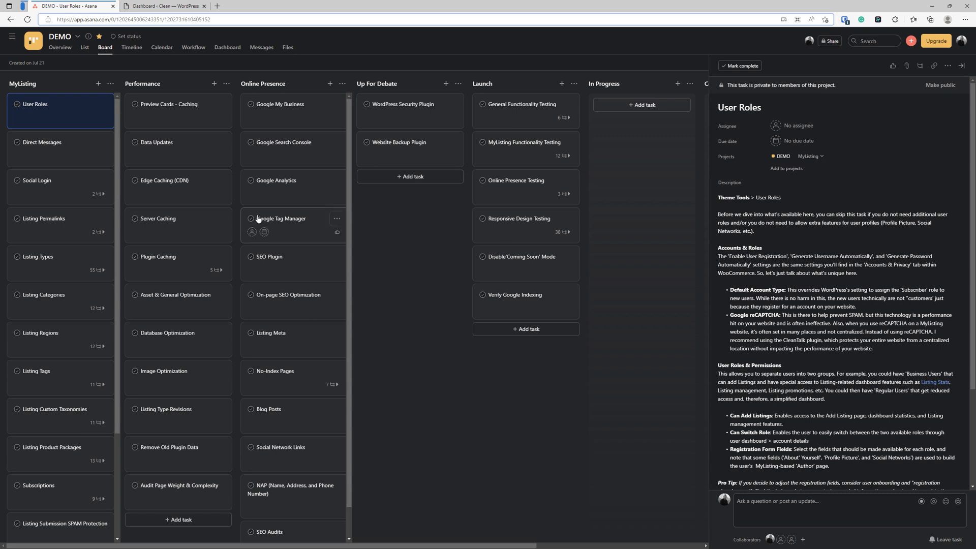
click(451, 405)
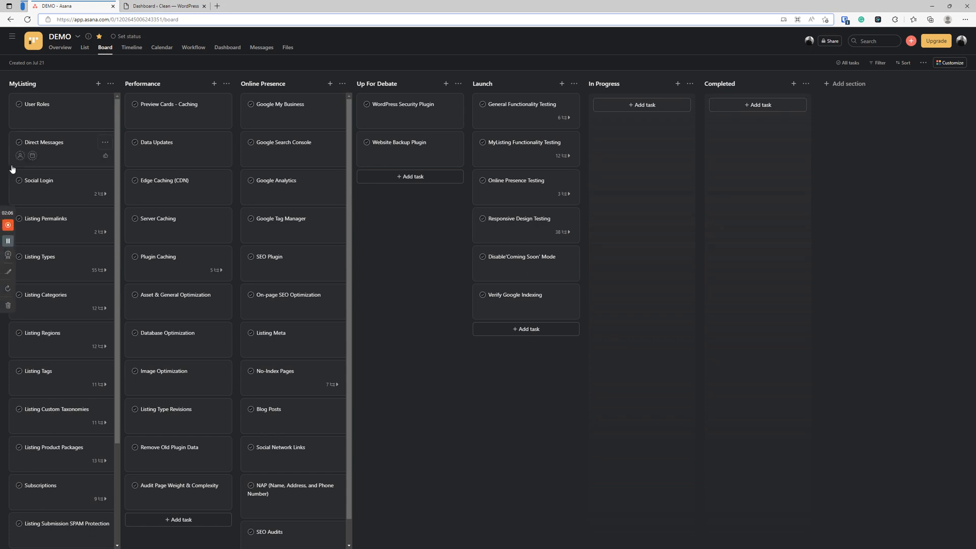
click(53, 108)
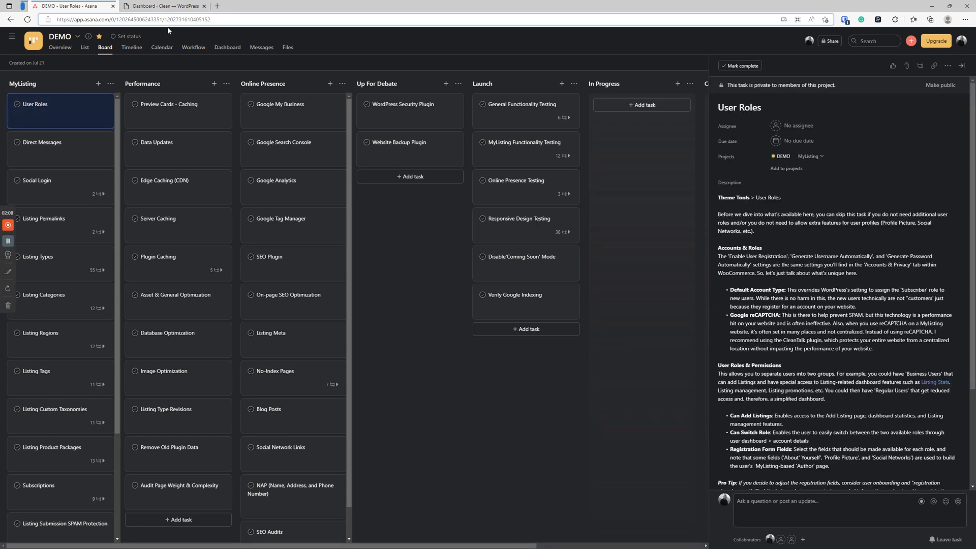
click(169, 7)
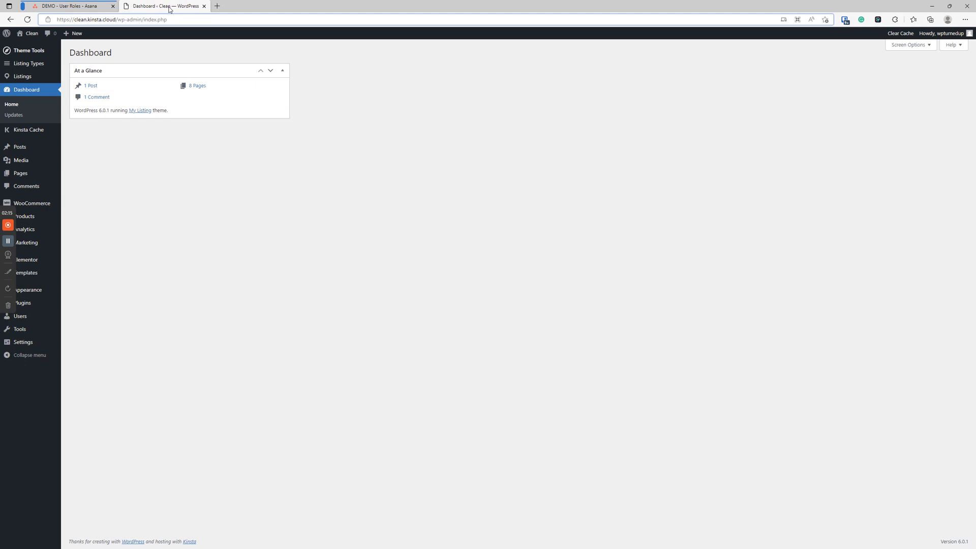
Open Theme Tools > User Roles, then bring up link options for WooCommerce > Settings
click(206, 236)
mouse_move(45, 54)
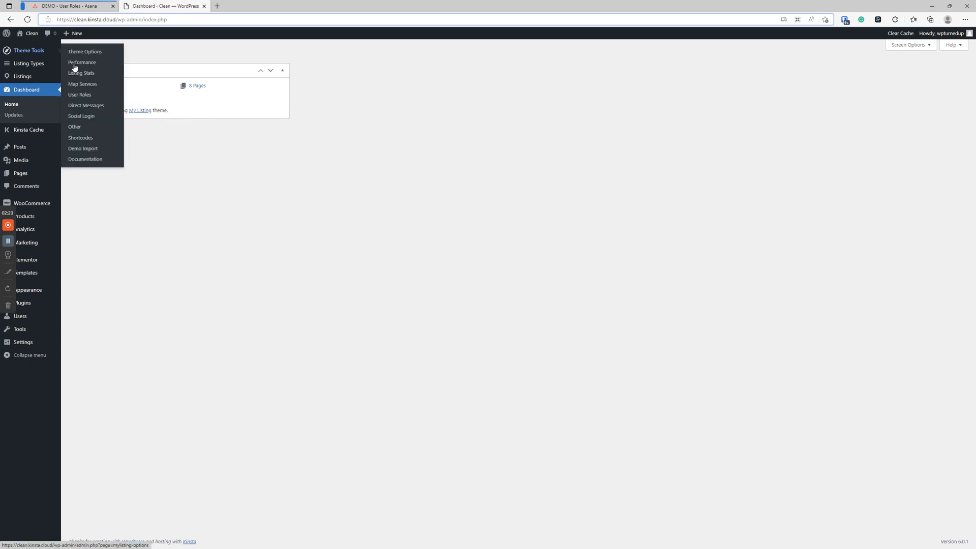
click(82, 96)
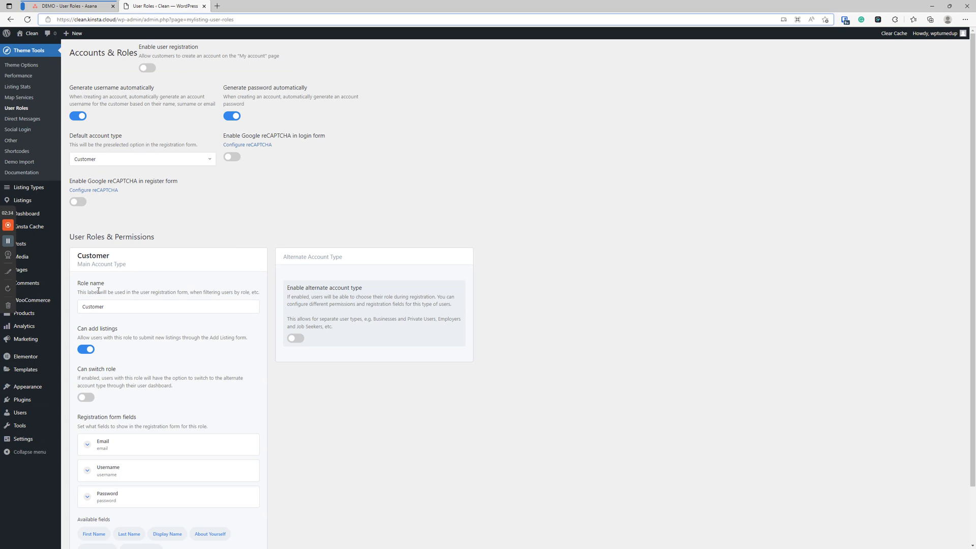
mouse_move(49, 307)
right_click(76, 355)
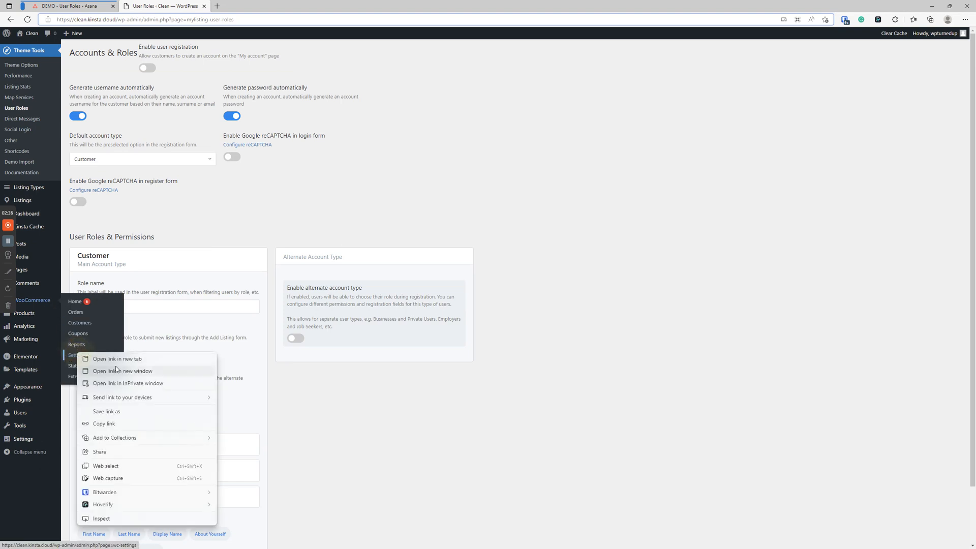
Open WooCommerce Accounts & Privacy settings in a new tab and inspect the checkout account-creation option
click(120, 359)
click(255, 7)
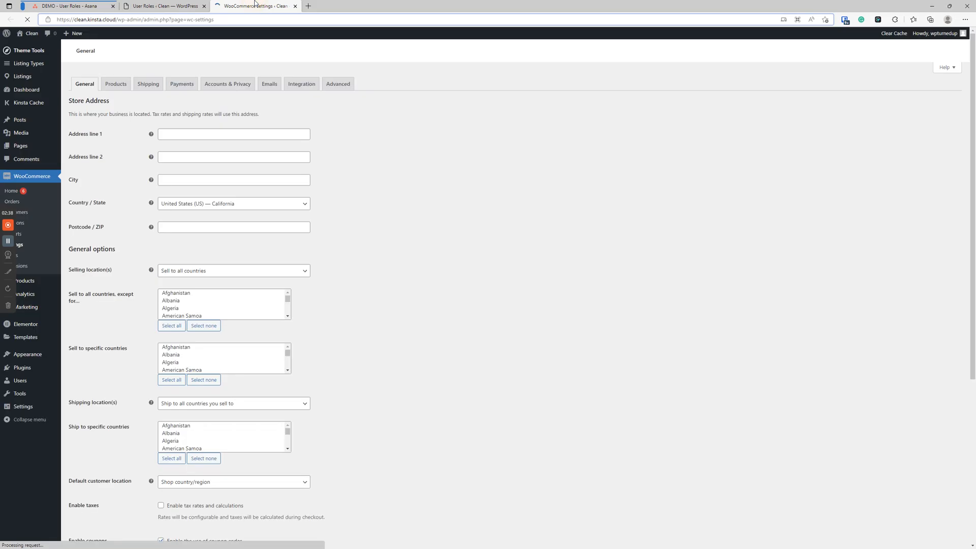
click(228, 86)
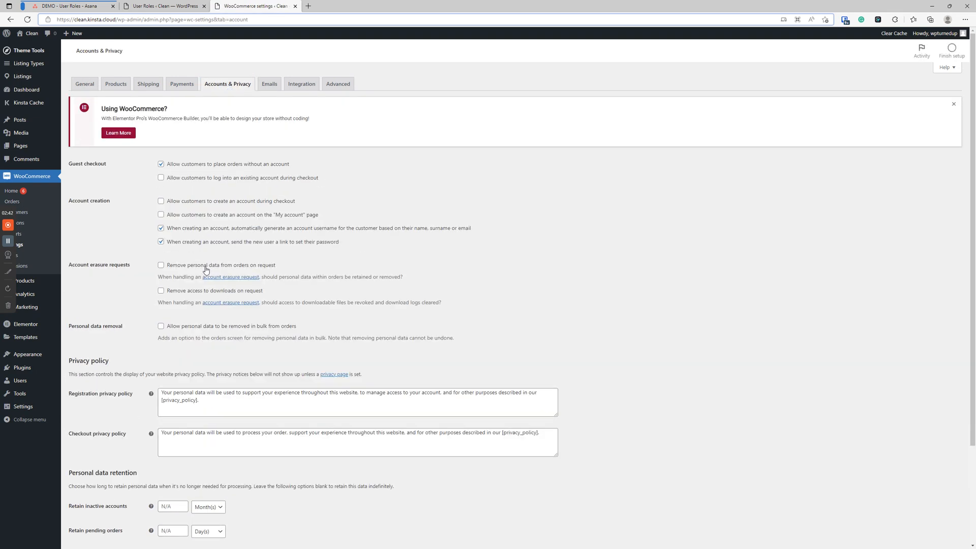
click(175, 6)
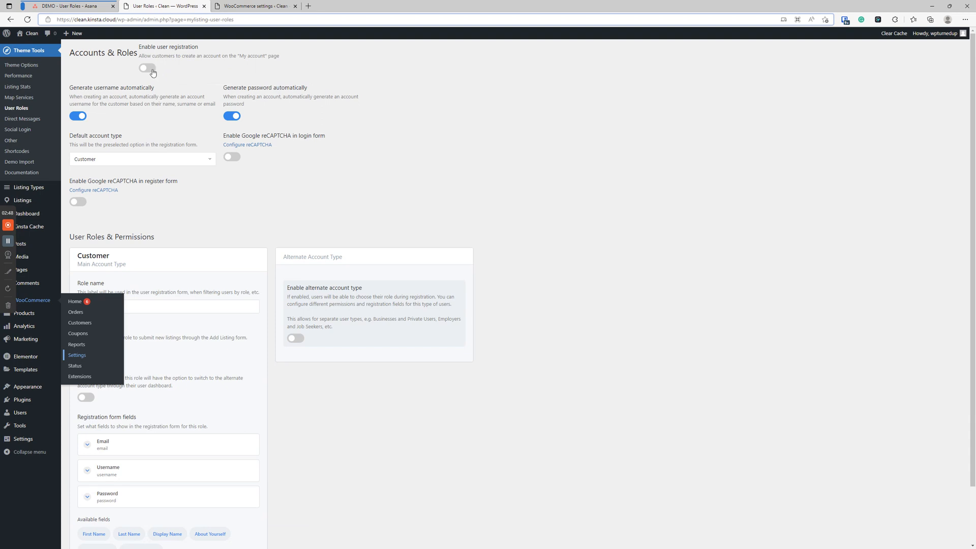
click(254, 6)
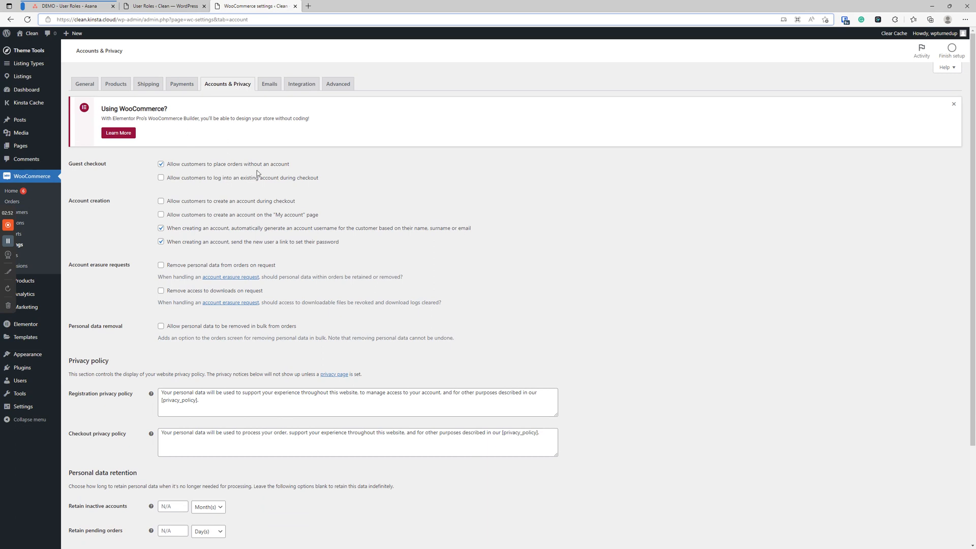
drag(319, 178, 341, 161)
click(401, 174)
click(225, 202)
click(190, 201)
Duplicate the WooCommerce tab, then enable user registration in User Roles and save
right_click(267, 6)
click(292, 51)
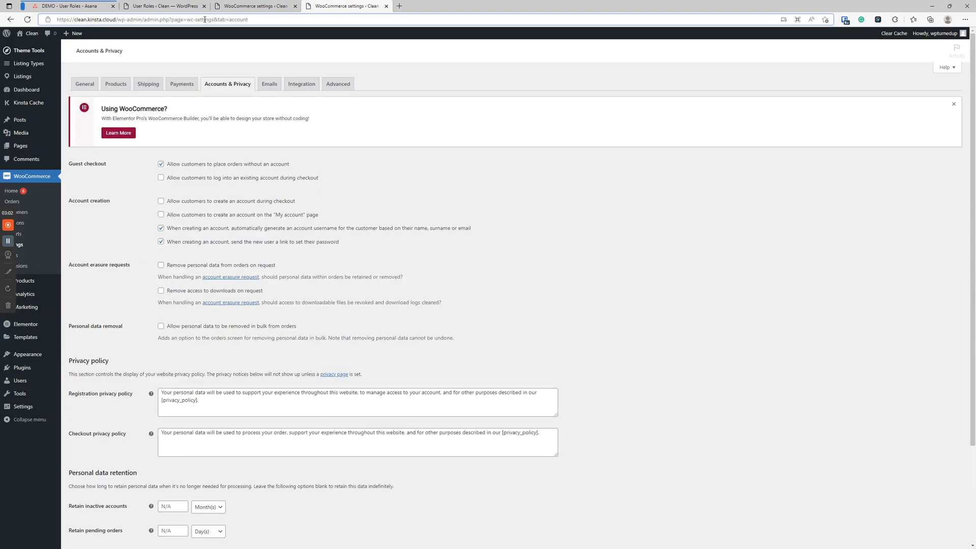
click(166, 6)
click(153, 71)
scroll(156, 156, down, 2)
click(92, 518)
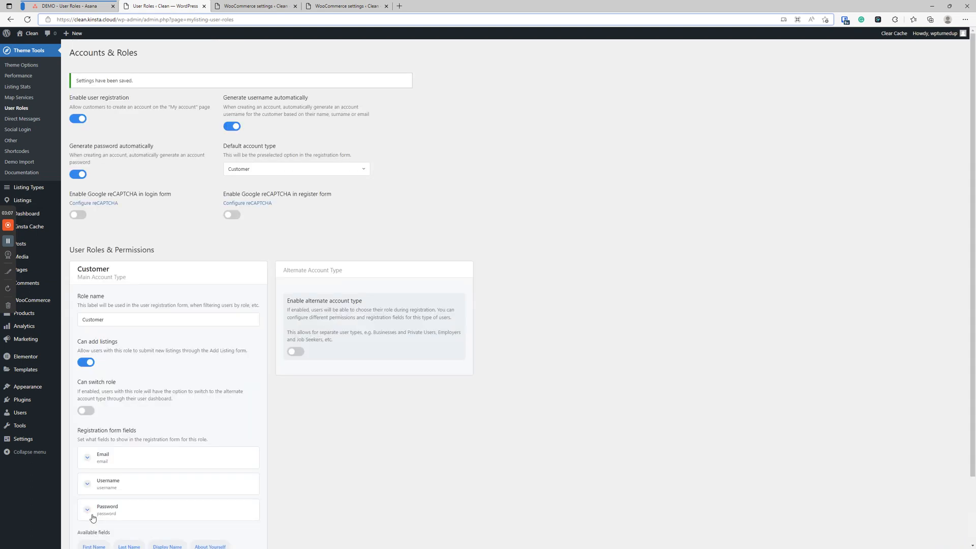
Reload WooCommerce settings, untick account creation on the My account page, and save
click(333, 5)
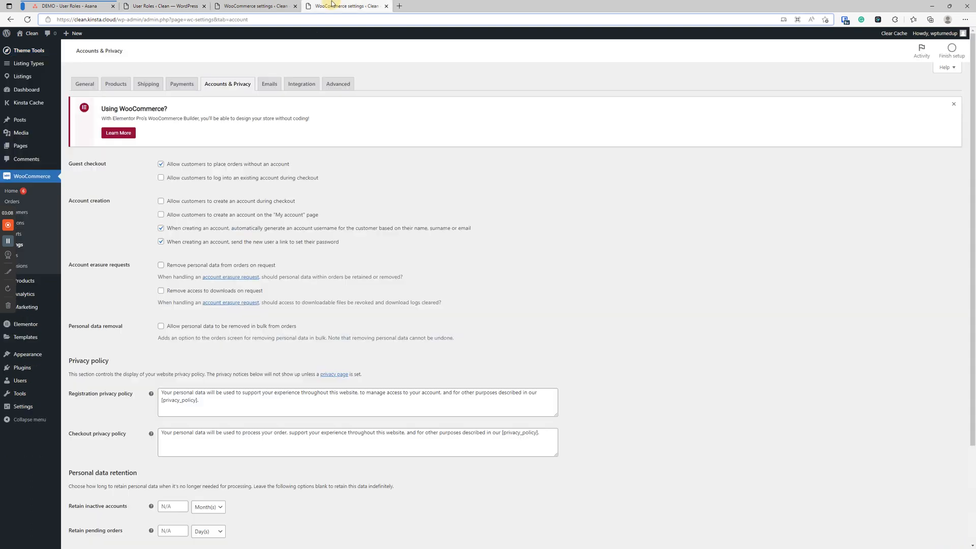
click(27, 19)
drag(221, 224, 333, 213)
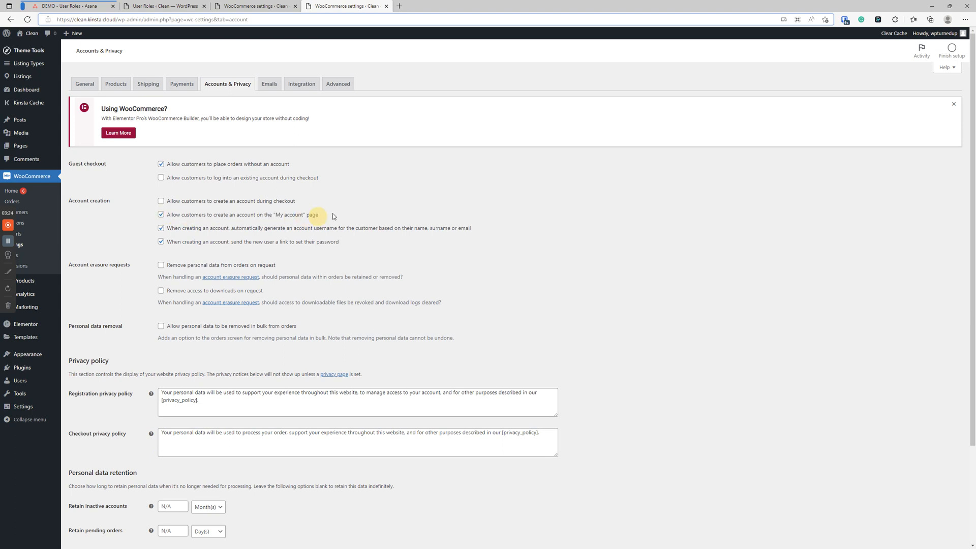
click(161, 215)
scroll(133, 356, down, 3)
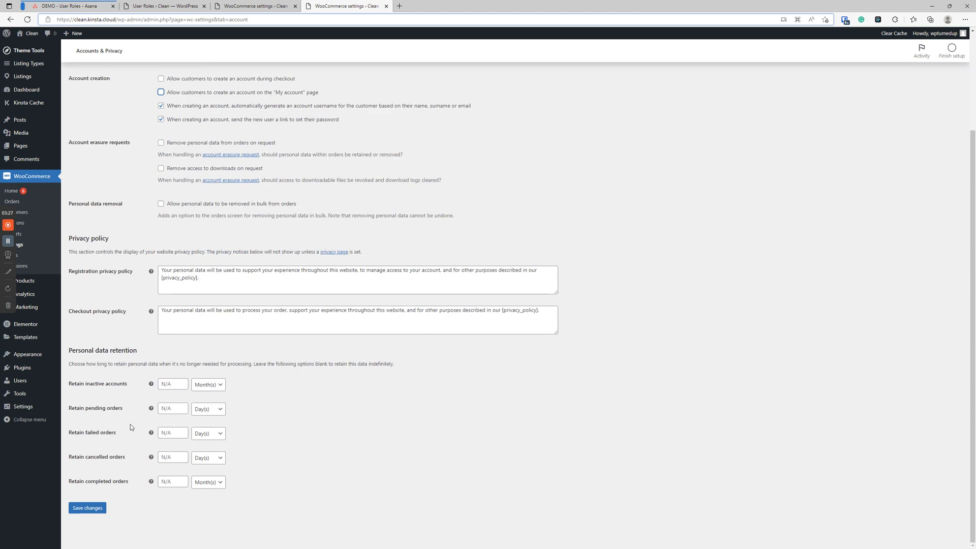
click(87, 508)
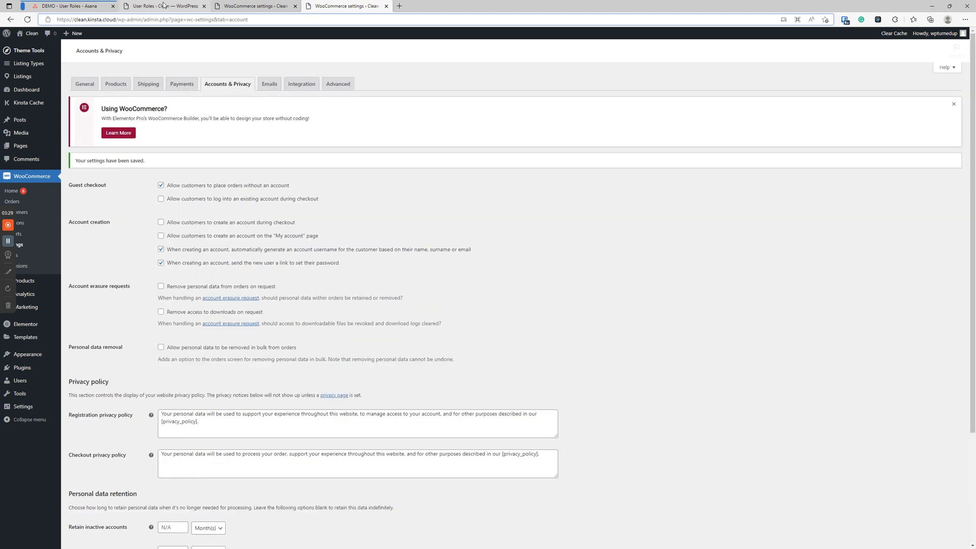
click(164, 6)
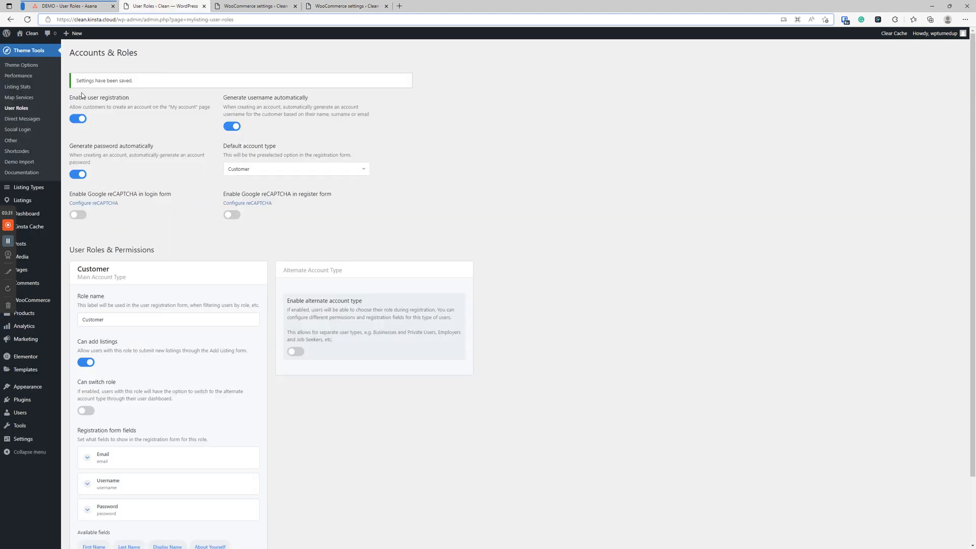
Reload User Roles, switch off Generate username and Generate password, keeping Customer as default account type
click(28, 20)
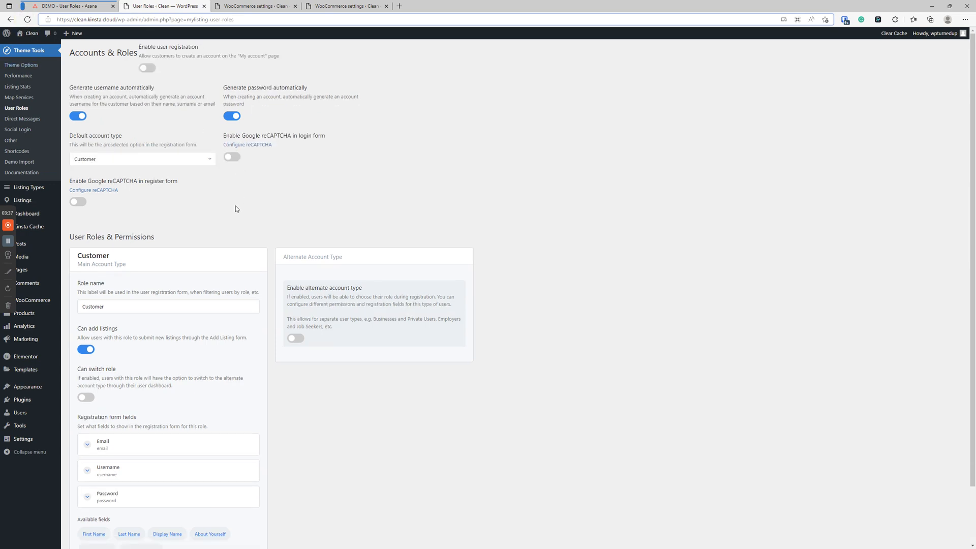
click(78, 116)
click(234, 118)
click(173, 162)
click(174, 160)
click(246, 176)
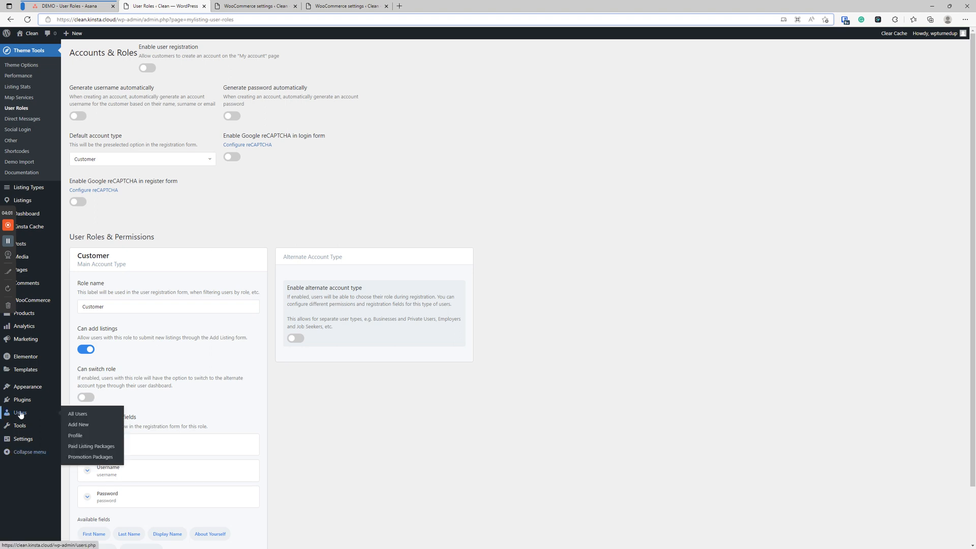
Open General Settings in a new tab, reorder that tab, then return to User Roles
mouse_move(20, 442)
right_click(78, 440)
click(136, 274)
drag(240, 6, 167, 7)
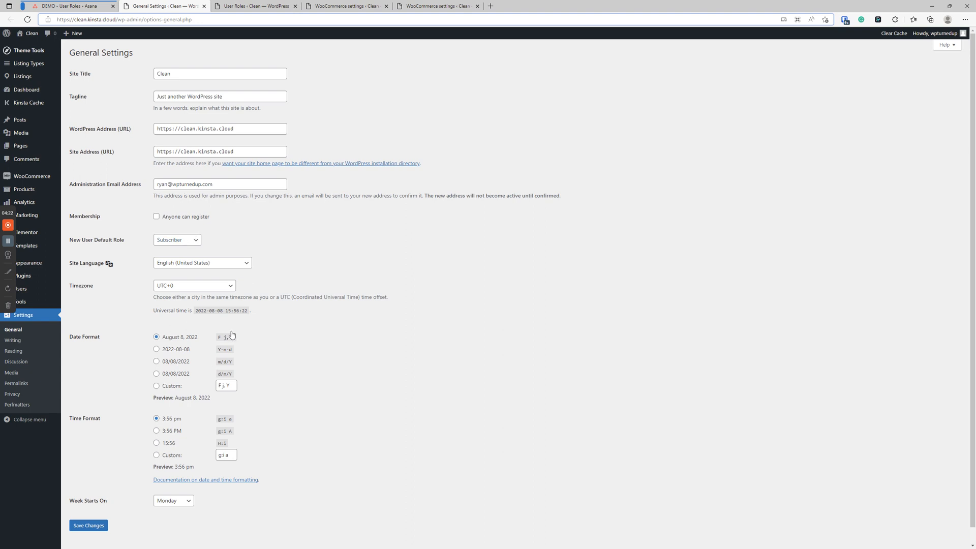
click(242, 6)
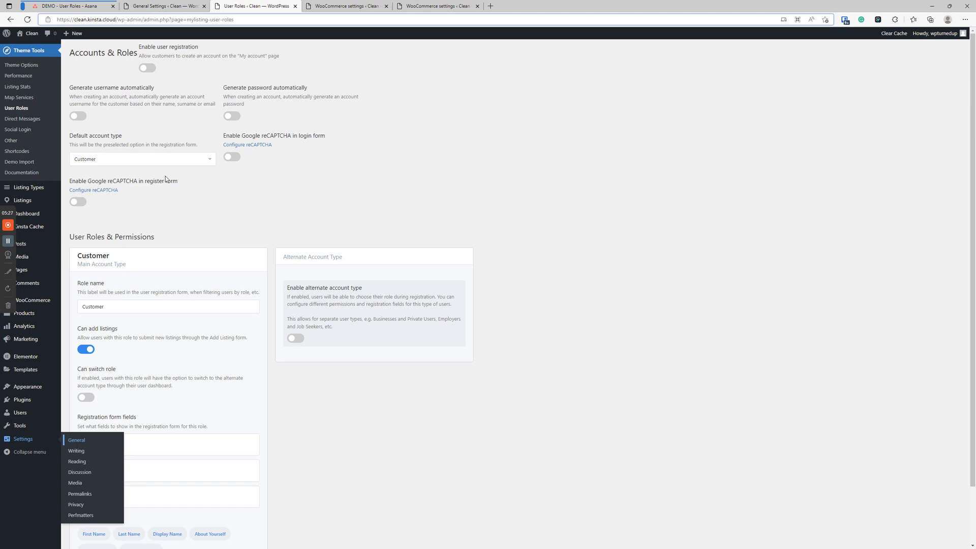
Rename the Customer role to 'Business User' and turn on its Can switch role toggle
scroll(165, 179, down, 2)
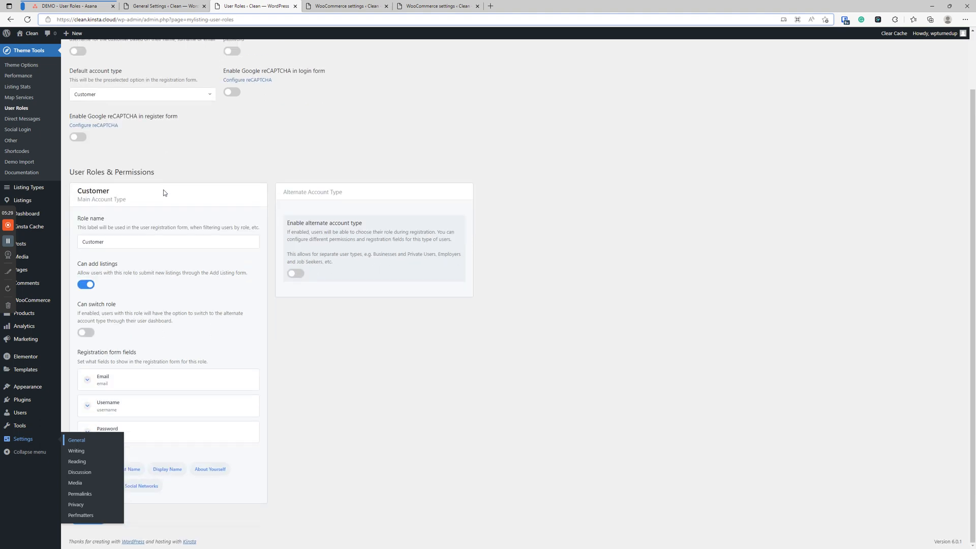
click(377, 361)
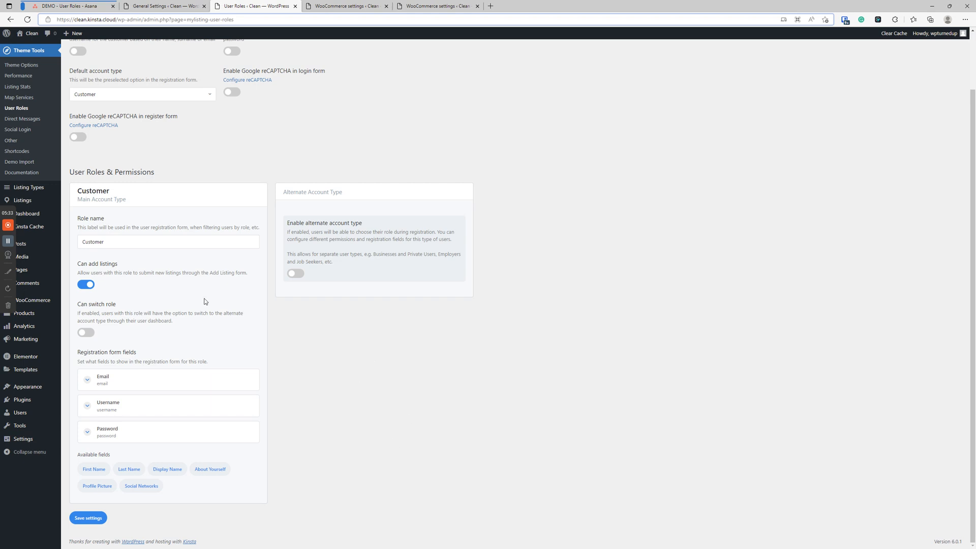
click(109, 241)
double_click(108, 242)
double_click(145, 245)
text(Business Use)
double_click(117, 240)
click(392, 335)
click(88, 333)
Add First Name, Display Name, About Yourself, Profile Picture and Social Networks to the registration fields
click(94, 469)
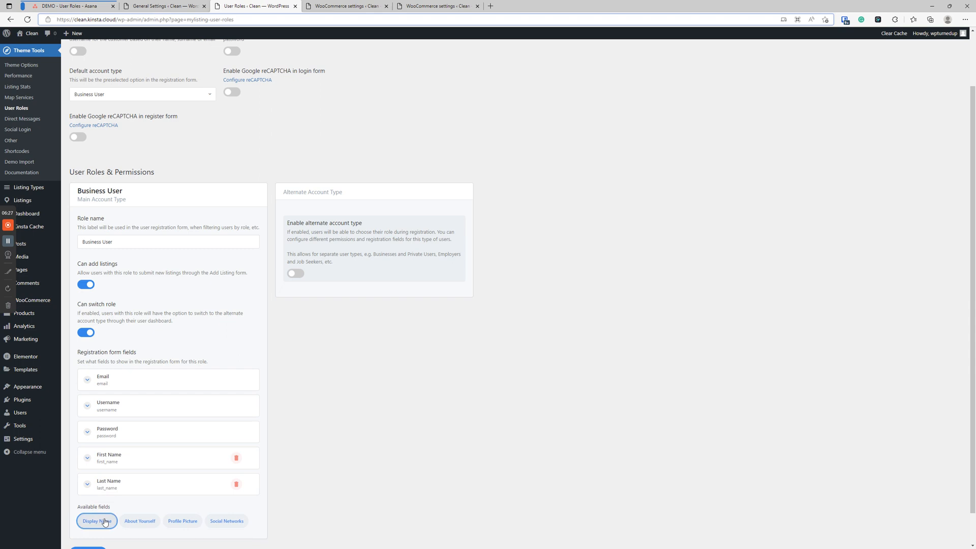
click(97, 521)
scroll(99, 518, down, 1)
click(98, 488)
click(98, 512)
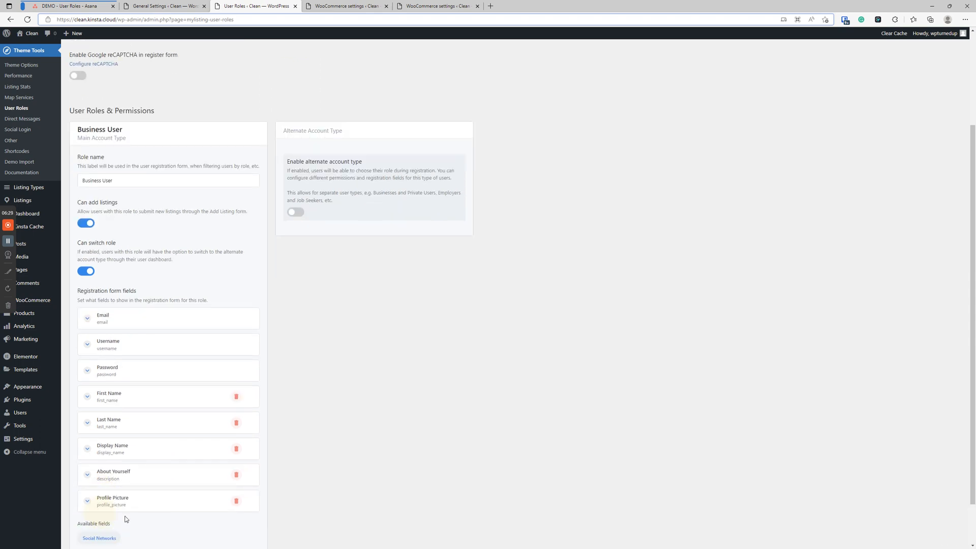
scroll(191, 448, down, 1)
click(111, 488)
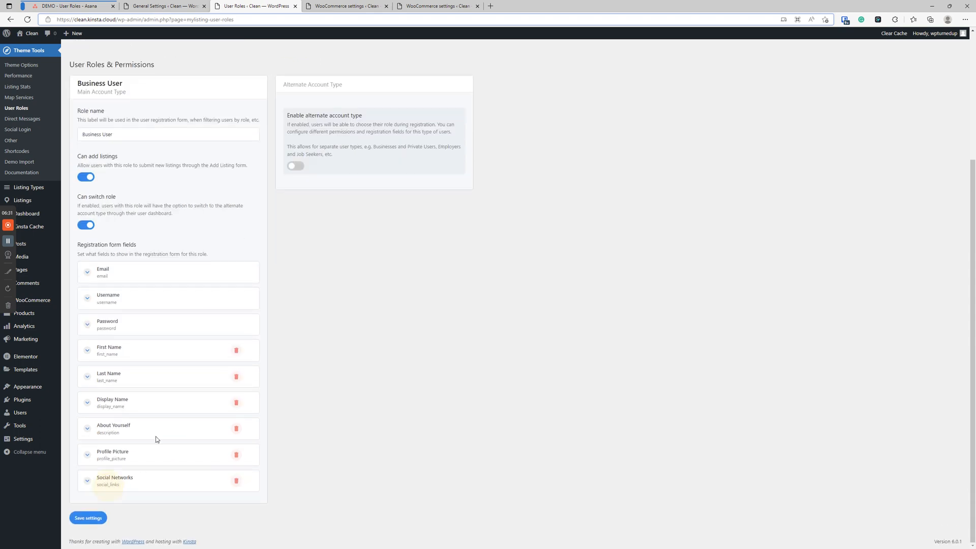
Drag First Name and Last Name to the top of the list, and Display Name above Password
drag(120, 349, 127, 277)
drag(123, 375, 120, 299)
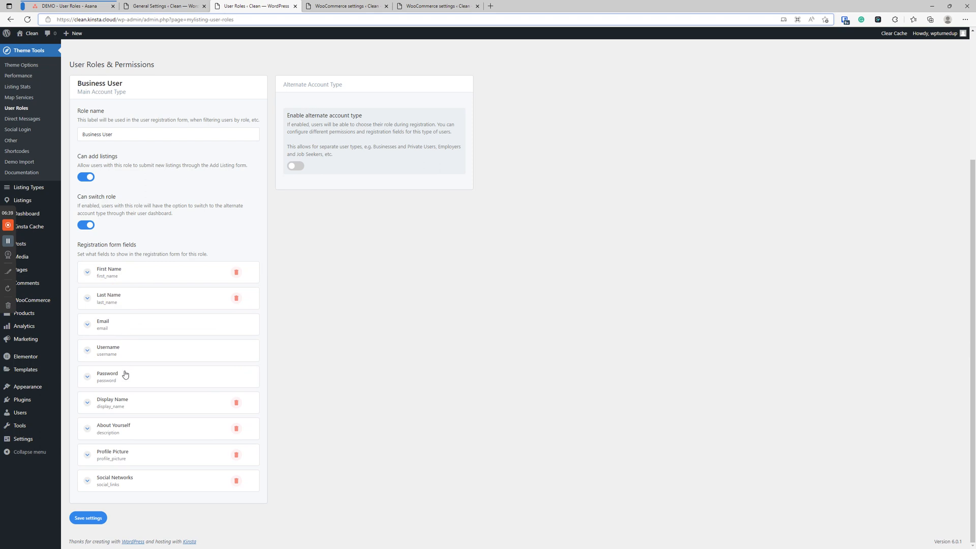
drag(127, 406, 130, 383)
scroll(203, 406, up, 3)
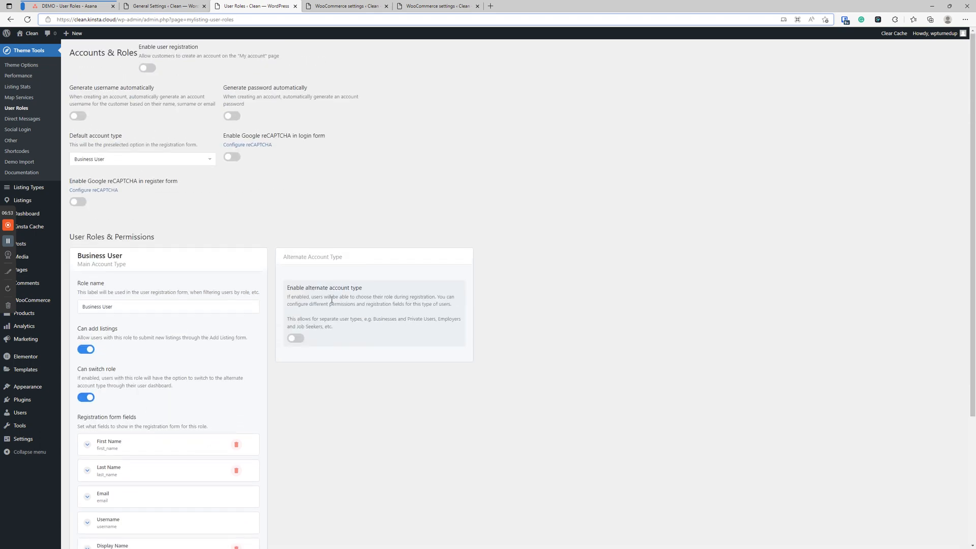
Enable the alternate account type, name it 'Basic User' instead of 'Regular Use', and allow role switching
click(297, 338)
scroll(310, 330, down, 2)
click(318, 303)
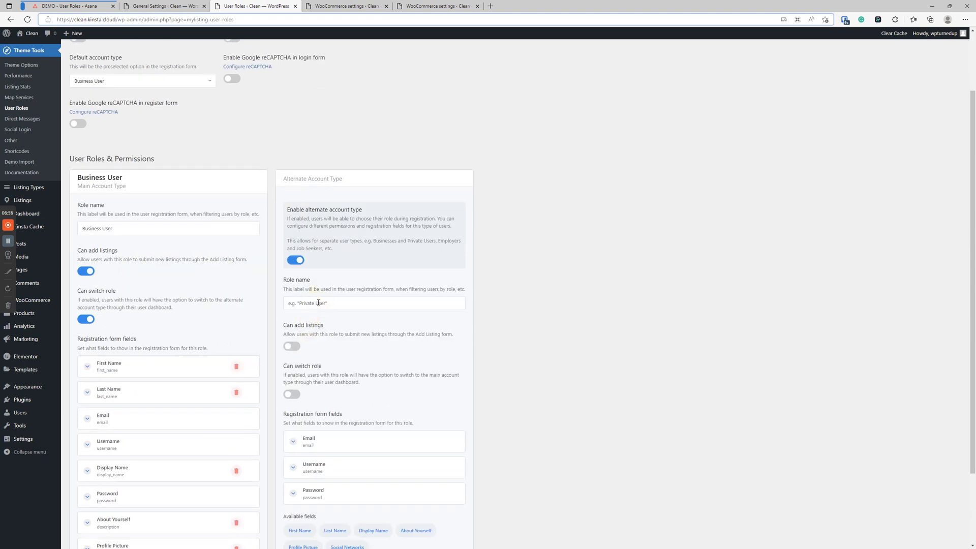
text(Regular User)
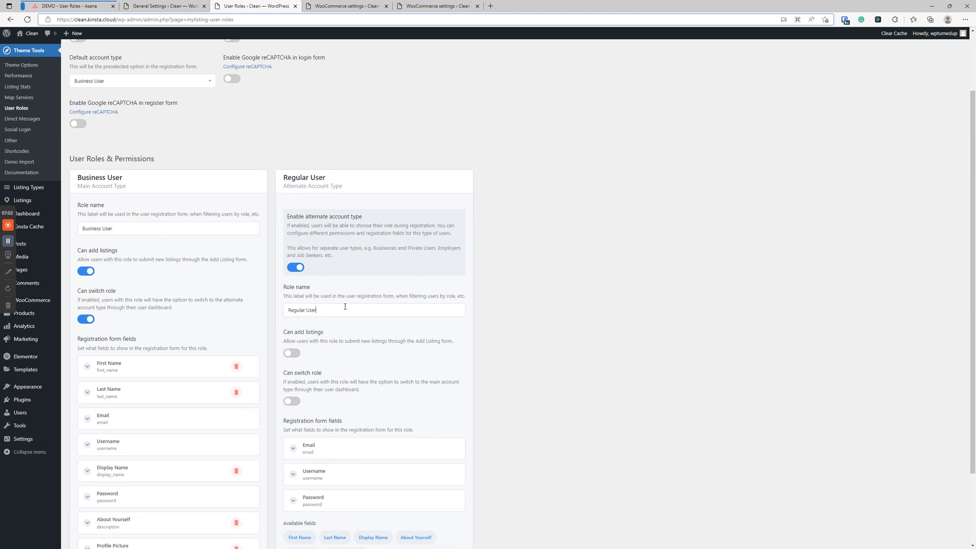
double_click(295, 311)
text(Basic)
scroll(352, 296, down, 3)
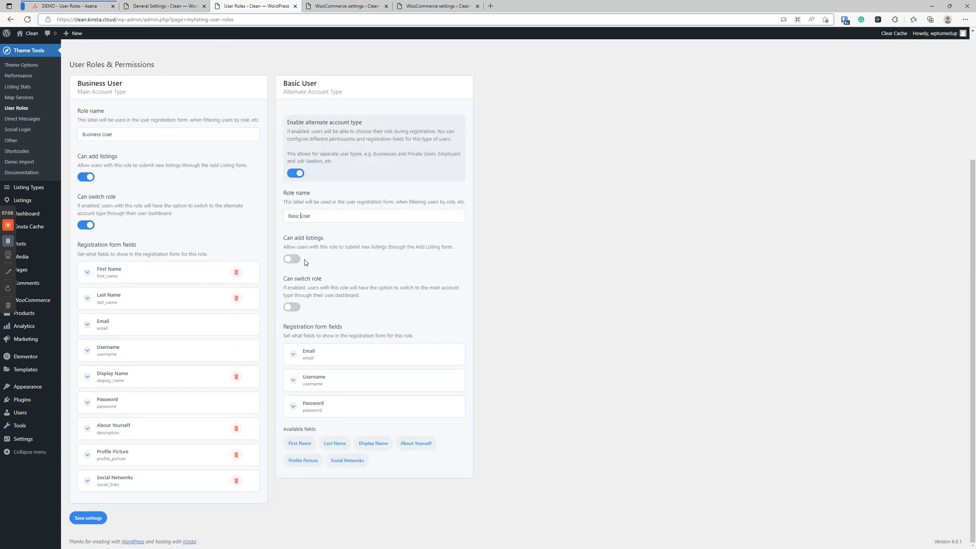
click(294, 307)
Save the Accounts & Roles settings and copy the site's base address
click(99, 518)
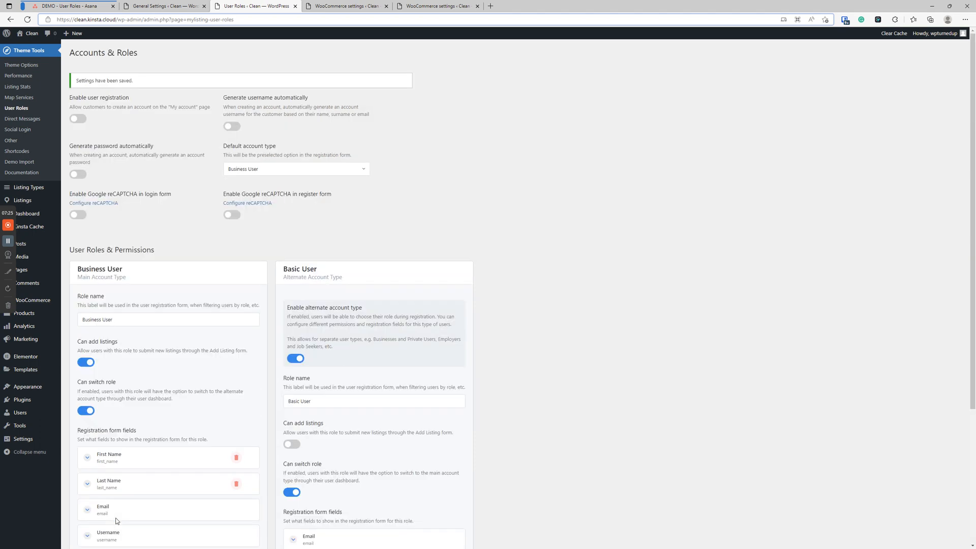
click(117, 19)
drag(117, 20, 77, 24)
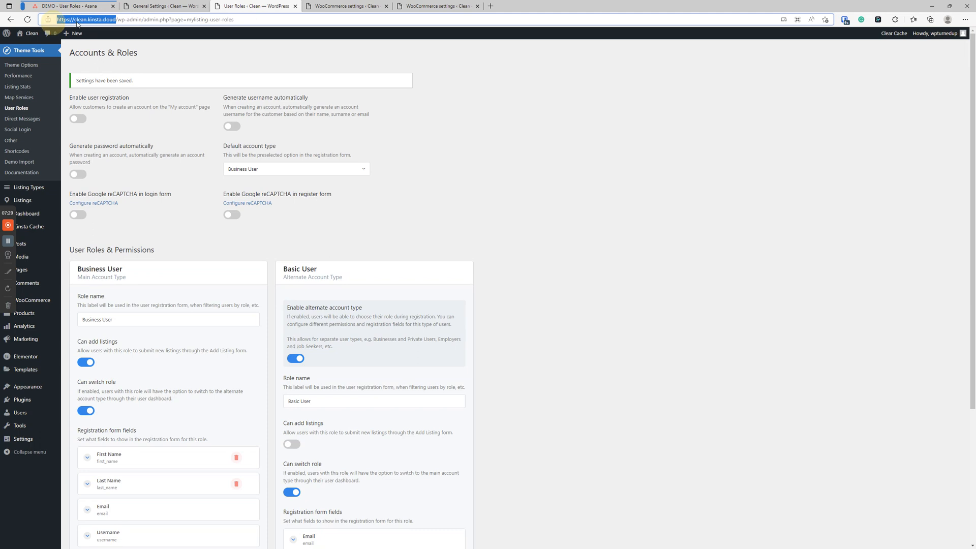
right_click(76, 23)
click(106, 87)
Load the site's home page in a new InPrivate window and move it aside
key(alt+Tab)
key(ctrl+shift+n)
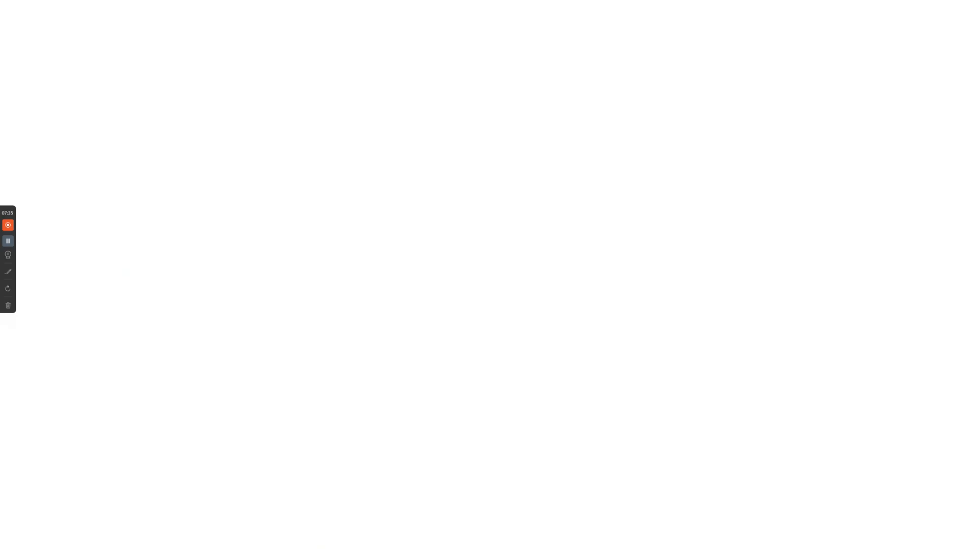
key(ctrl+v)
key(Return)
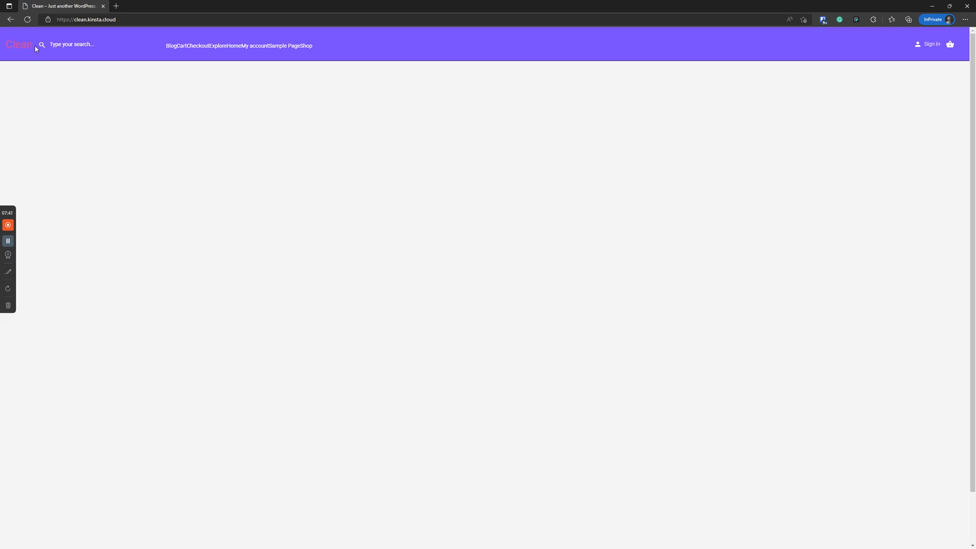
drag(46, 7, 0, 7)
Enable user registration with automatic username and password generation, and save the settings
click(475, 168)
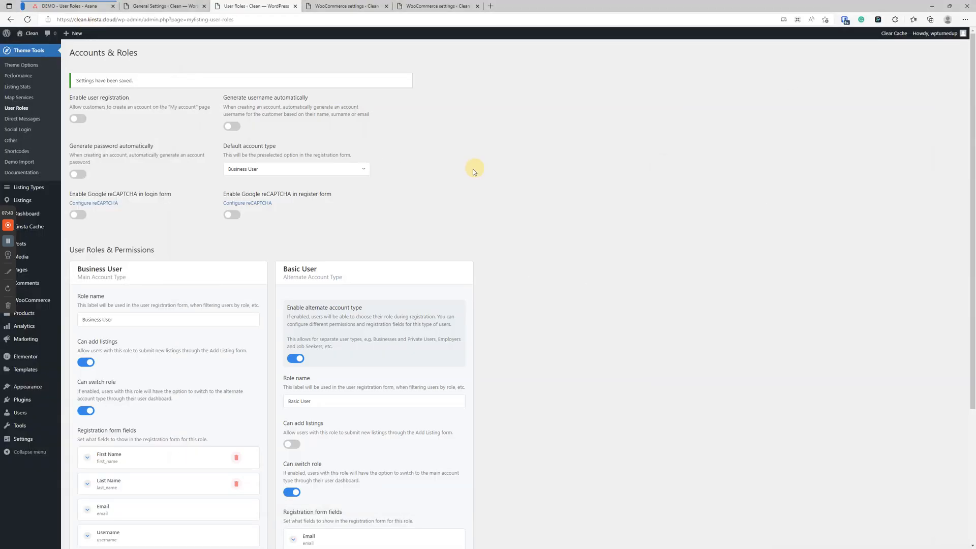
click(79, 119)
scroll(191, 161, down, 4)
scroll(167, 361, up, 4)
click(232, 127)
click(79, 174)
scroll(153, 204, down, 4)
click(88, 519)
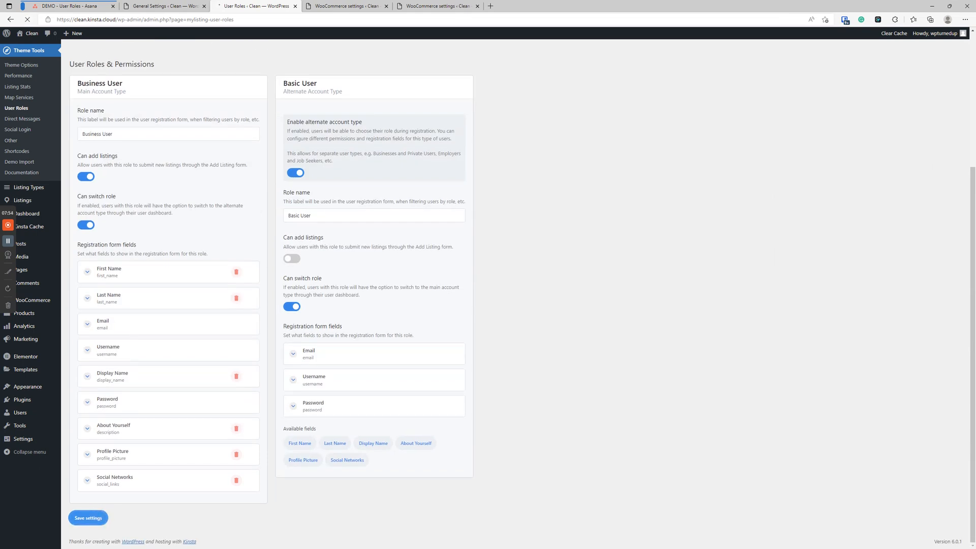
Maximize the private window and reload the site's home page
drag(975, 116, 437, 165)
double_click(436, 165)
click(27, 22)
click(211, 213)
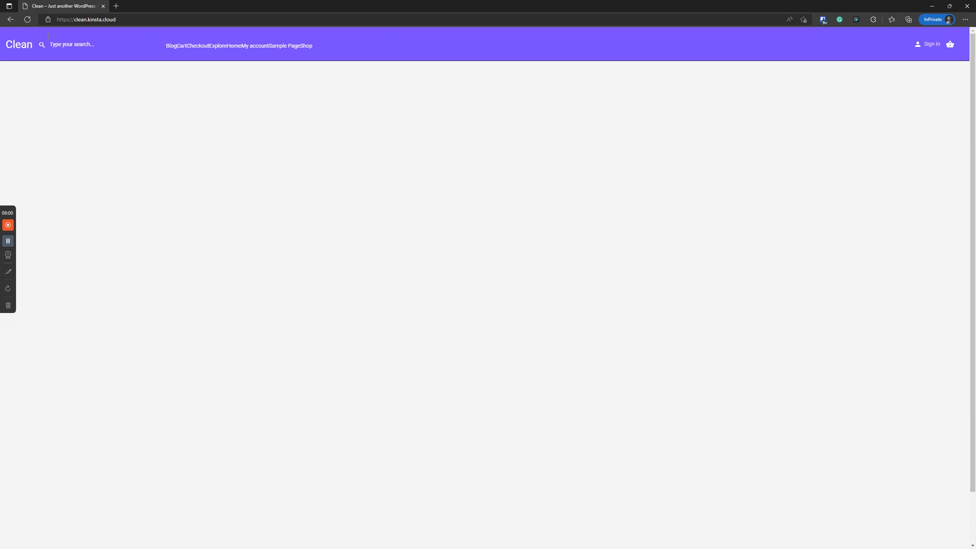
Open the registration form, preview the Basic User option, then select Business User
click(28, 23)
click(928, 45)
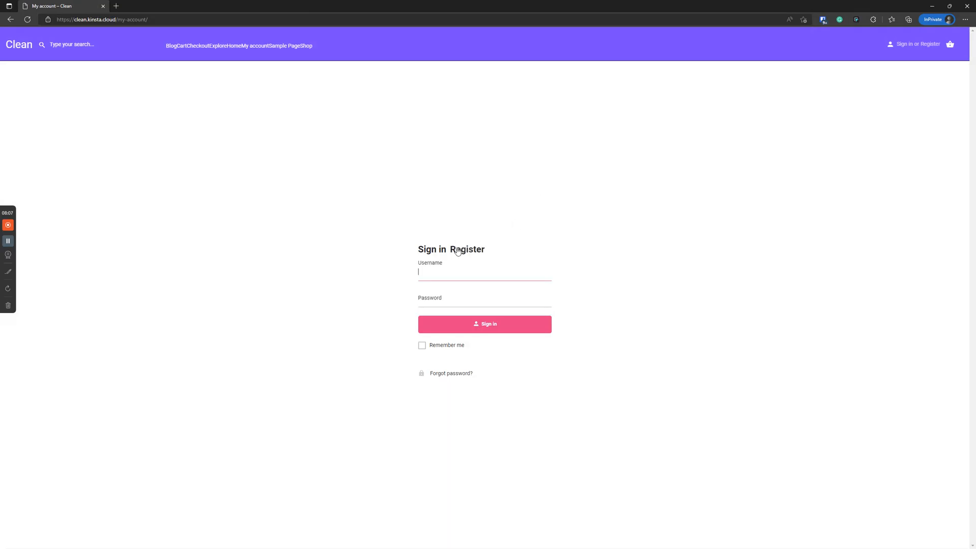
click(467, 249)
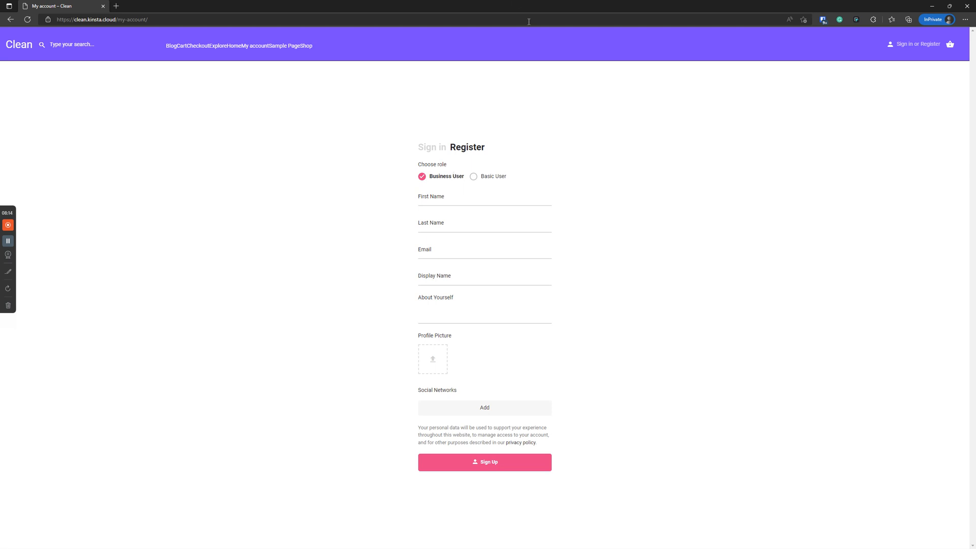
click(487, 177)
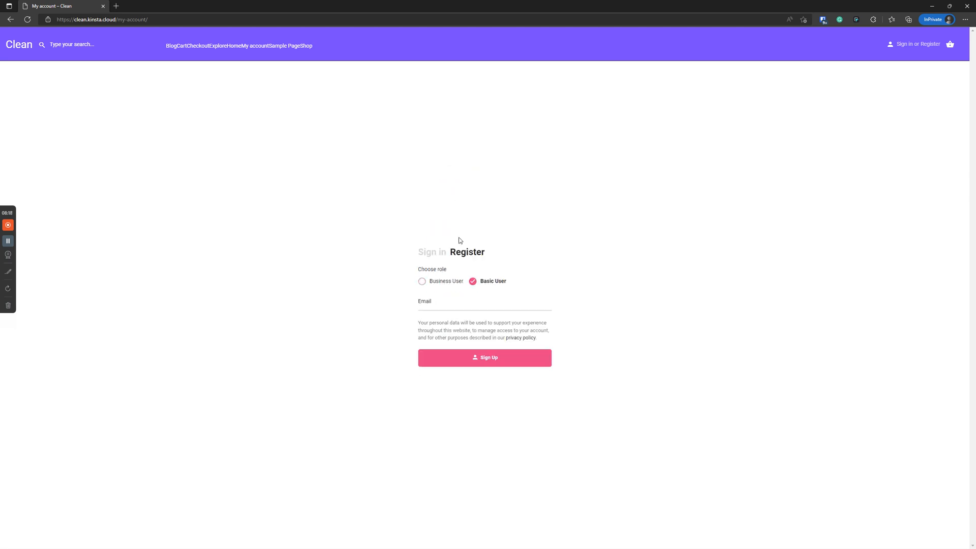
click(444, 281)
Enter the user's first name, last name, e-mail, and display name, and begin the About Yourself text
click(472, 199)
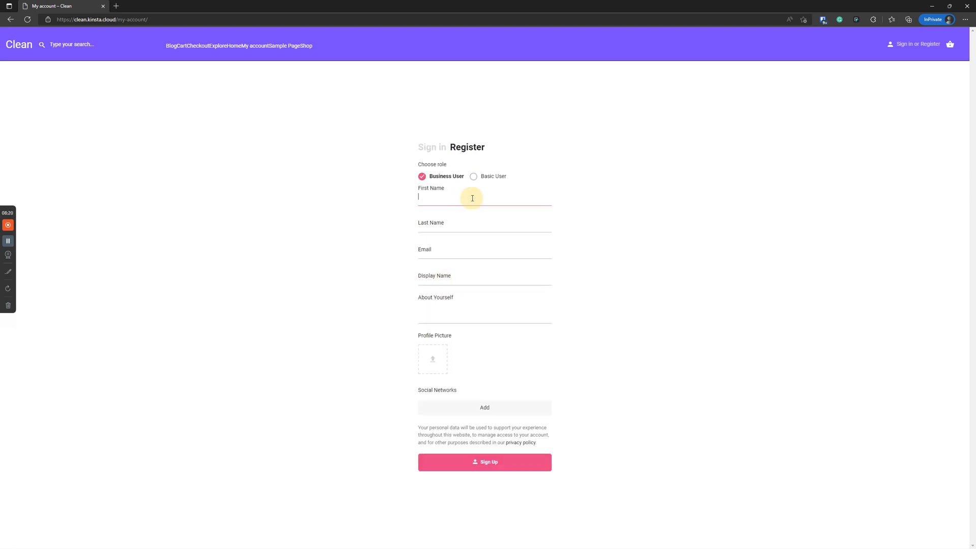
key(Tab)
key(Tab)
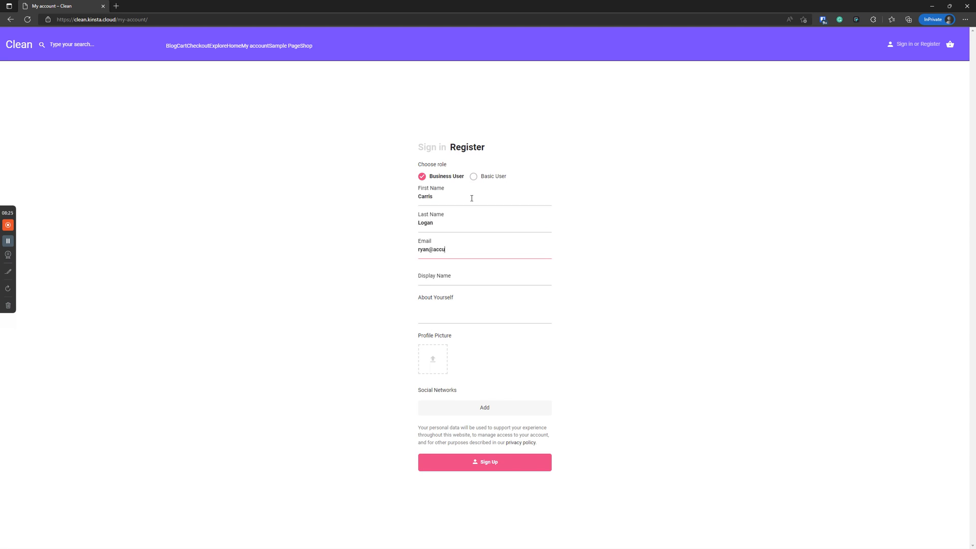
click(455, 277)
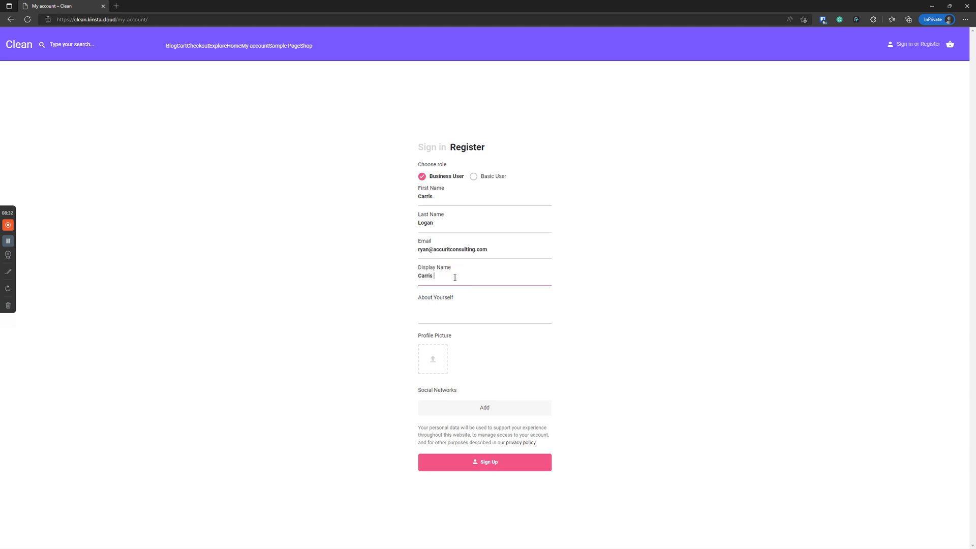
click(475, 308)
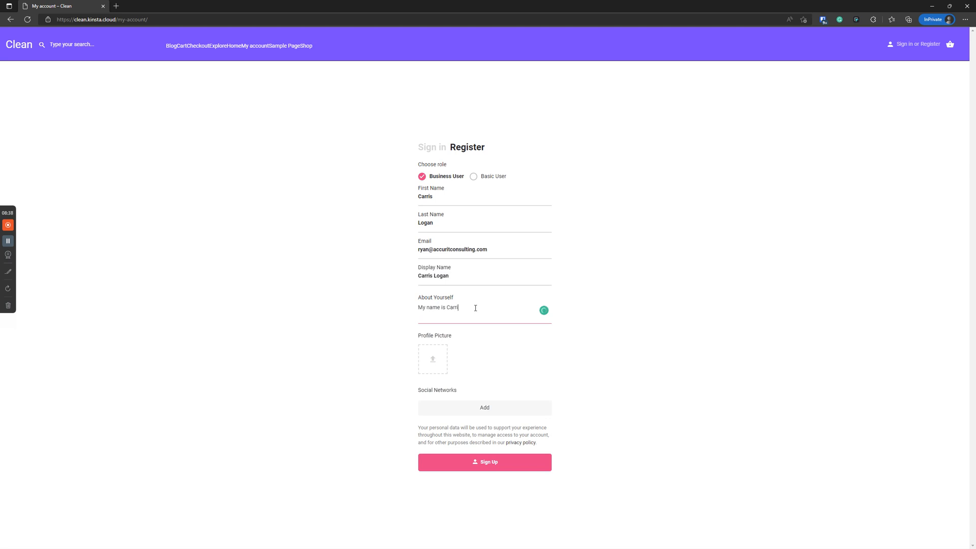
Upload the logo image from the Pictures folder as the profile picture
click(435, 359)
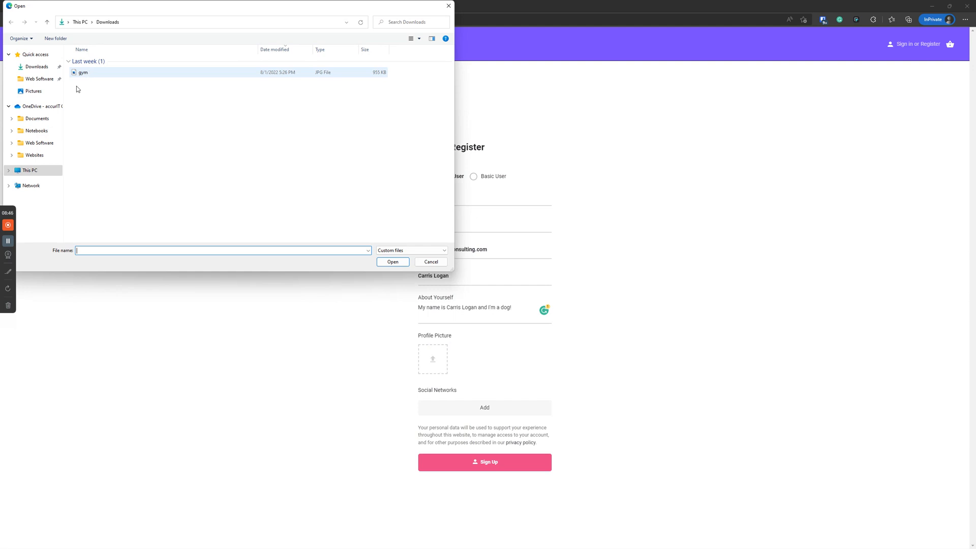
click(32, 92)
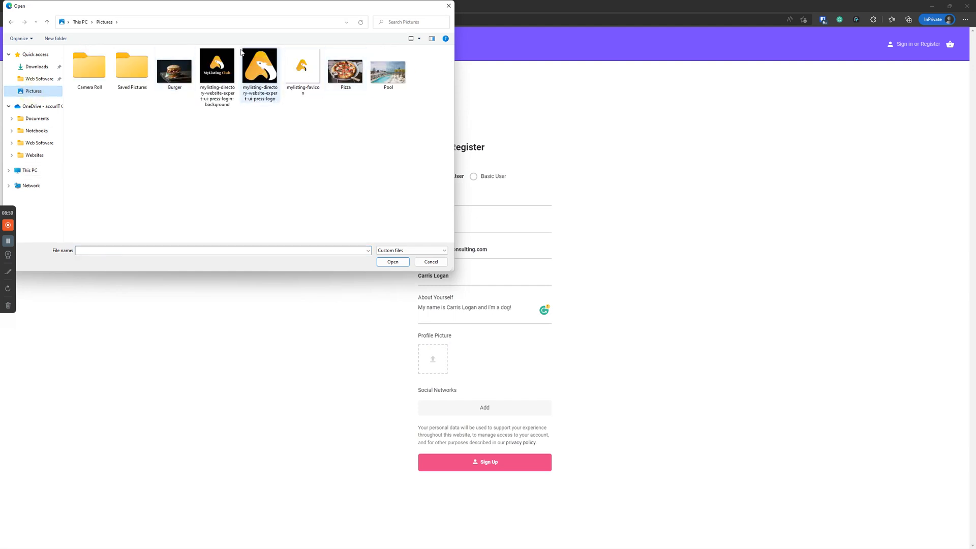
double_click(258, 67)
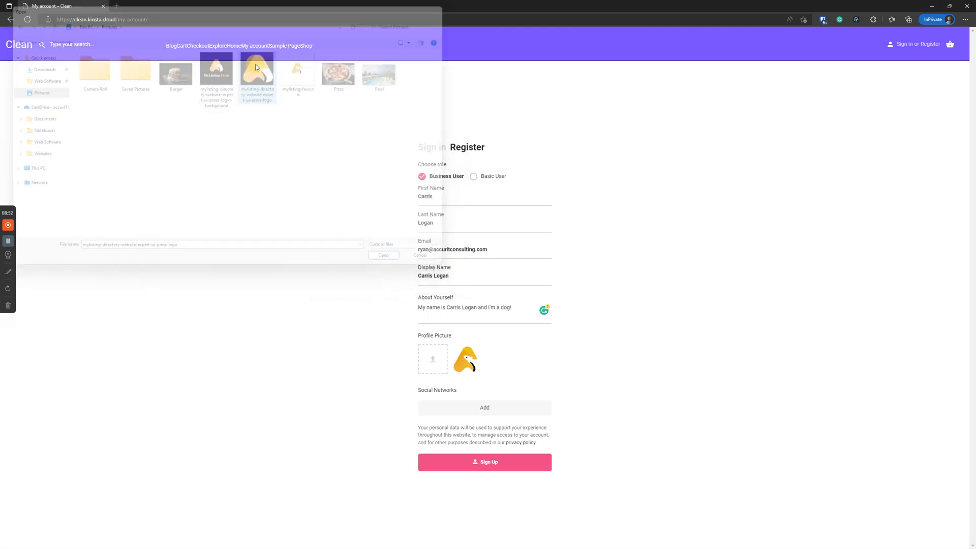
Add a Facebook social network link with its profile URL and submit Sign Up
click(493, 415)
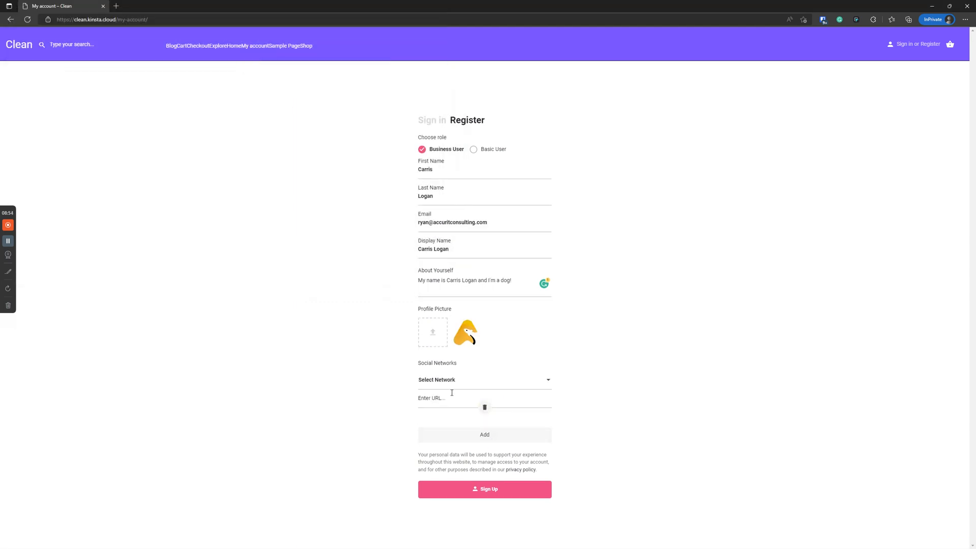
click(456, 381)
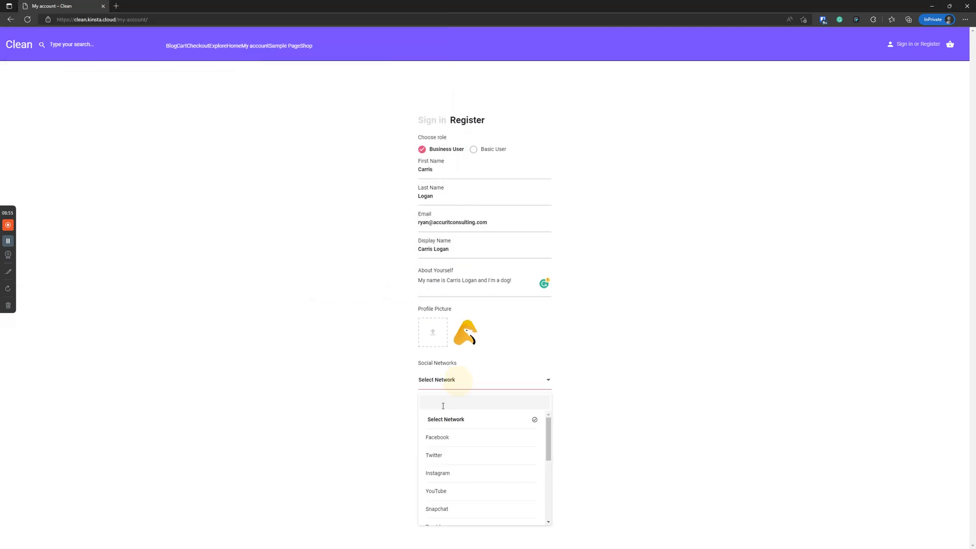
click(436, 437)
click(448, 398)
text(https)
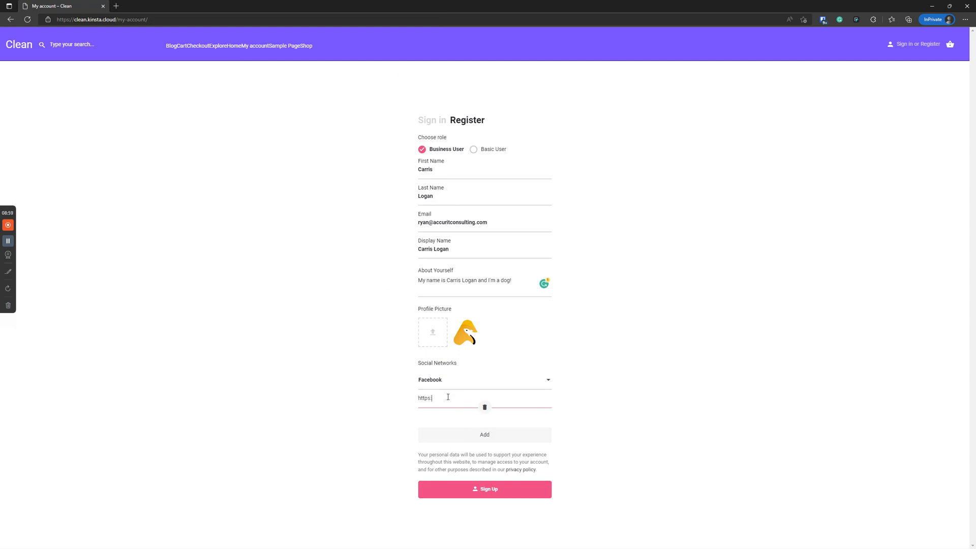
text(://facebook.com)
click(485, 491)
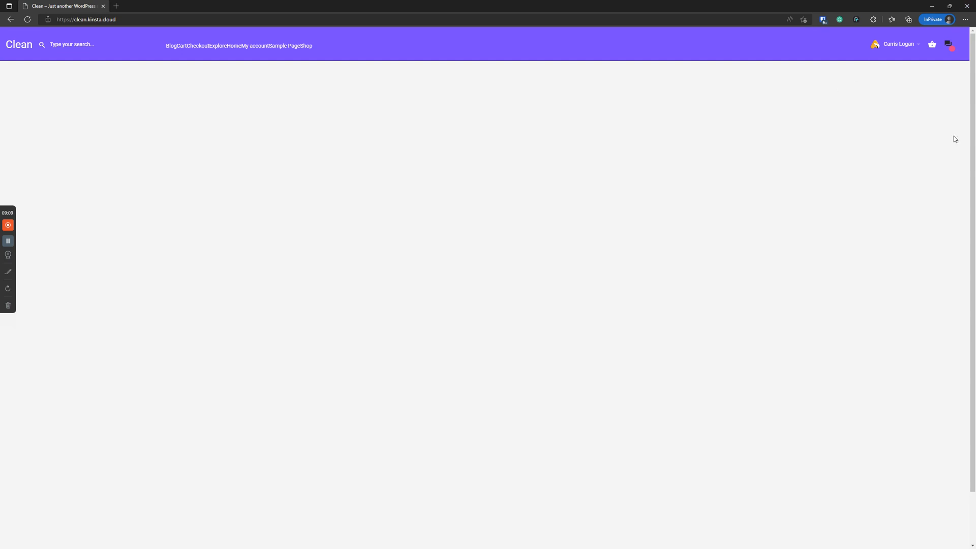
Review the new account's Account Details and My Listings, then return to Account details
click(906, 44)
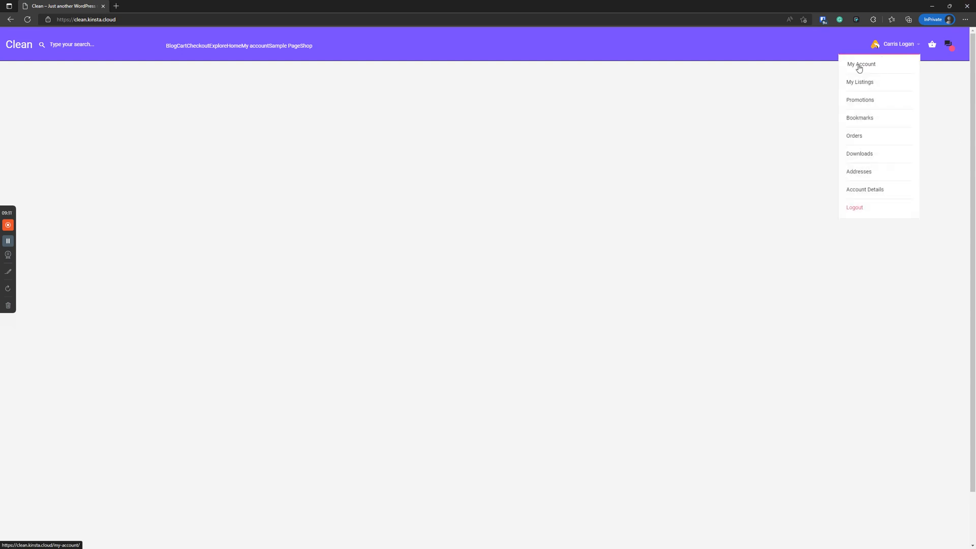
click(870, 191)
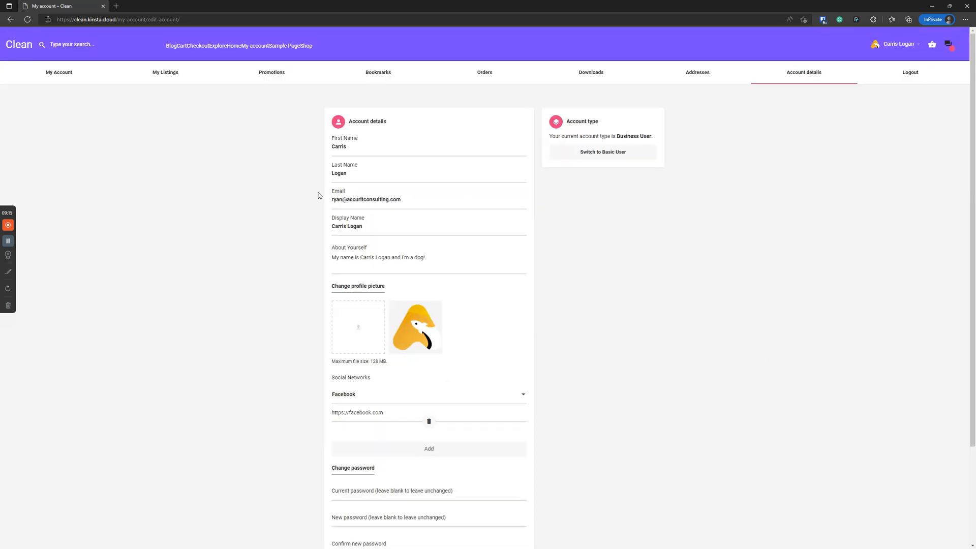
scroll(383, 273, down, 3)
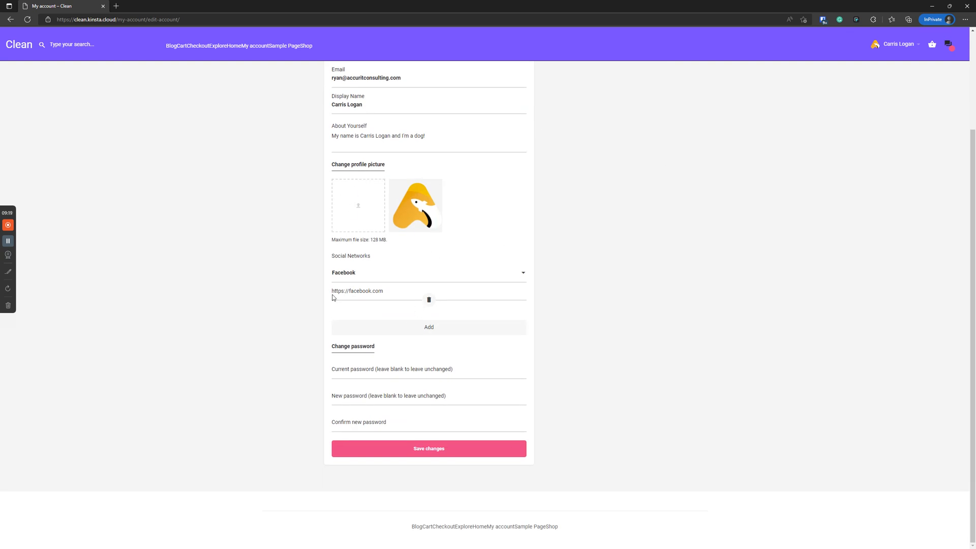
scroll(390, 381, up, 3)
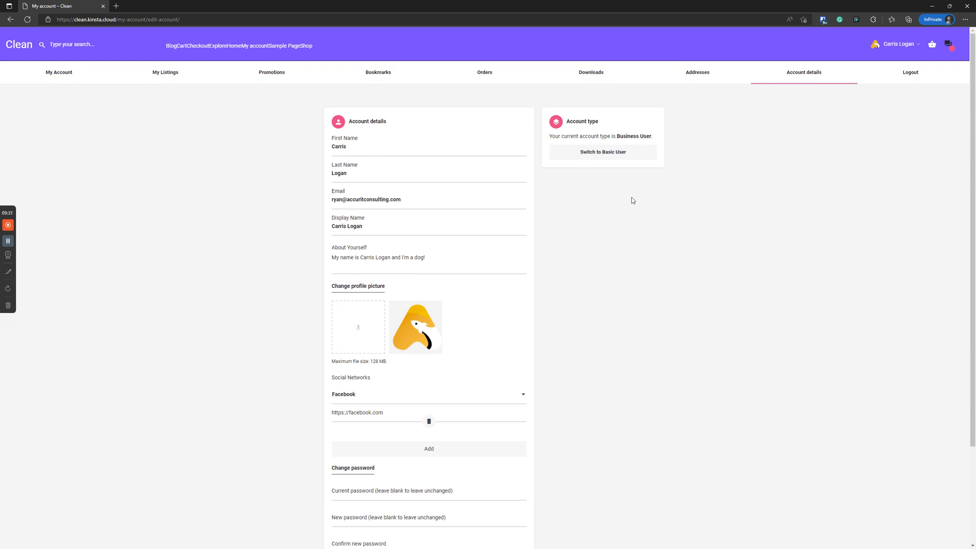
click(240, 261)
click(168, 72)
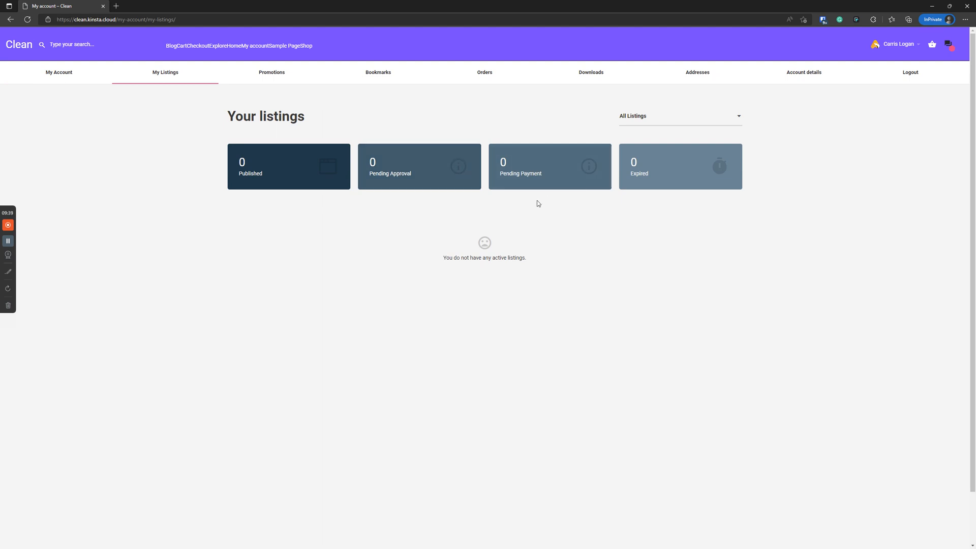
click(60, 69)
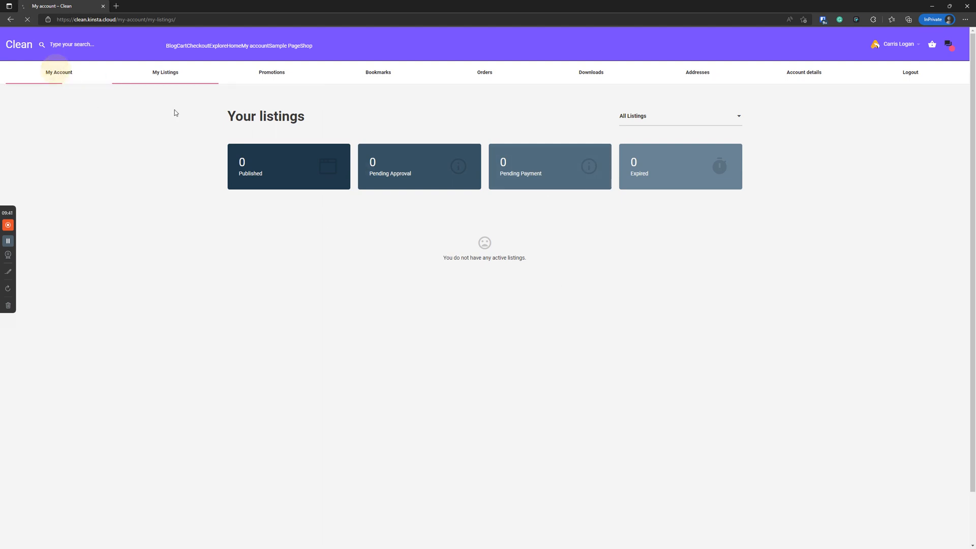
click(758, 73)
click(799, 74)
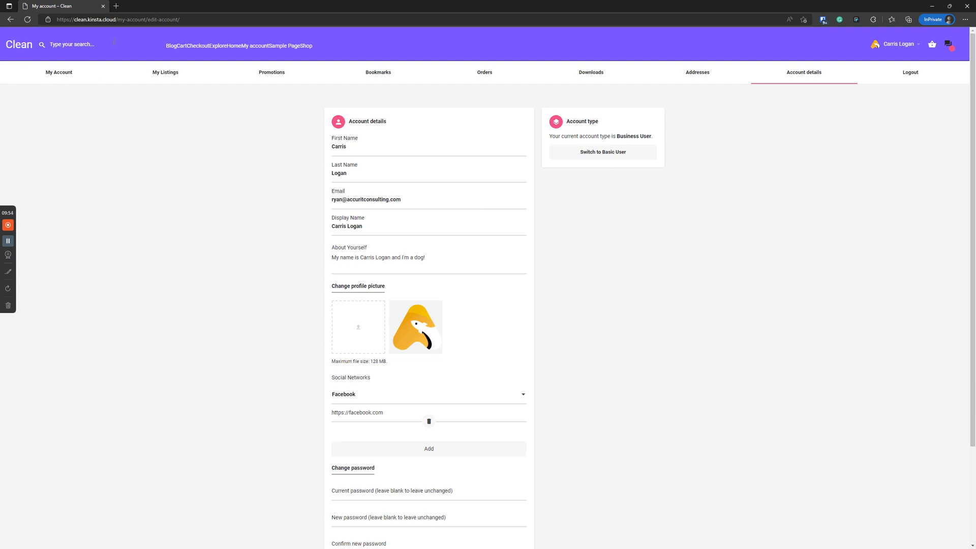
Duplicate the Account details tab and replace the address path with 'author'
right_click(63, 8)
click(96, 51)
click(138, 19)
drag(117, 20, 254, 20)
text(author)
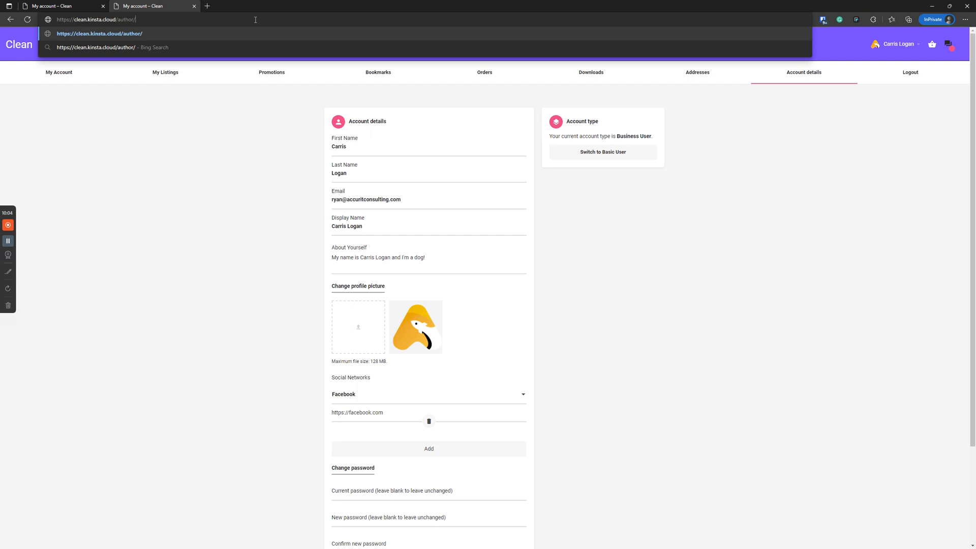
Try author profile addresses built from the user's first name and full name, each giving 404
text(/carris)
key(Return)
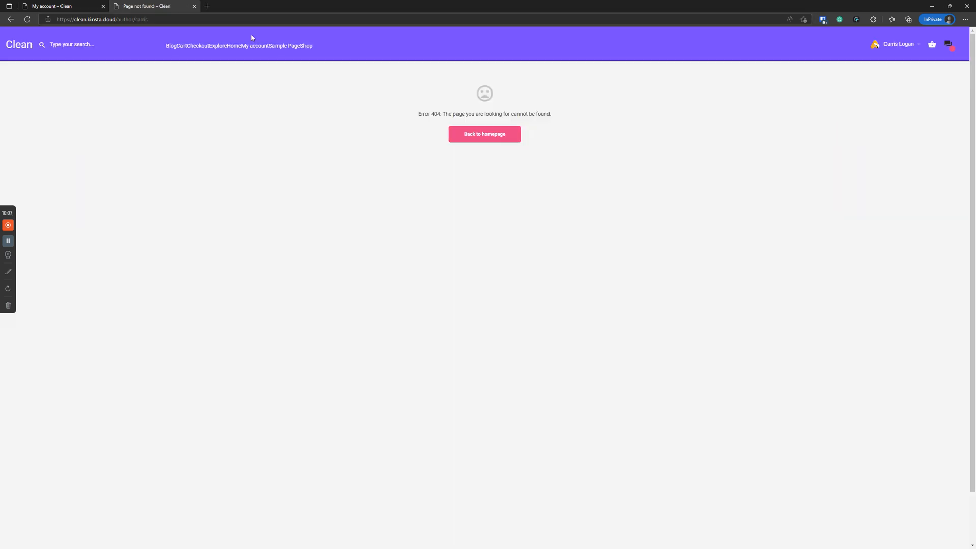
click(171, 19)
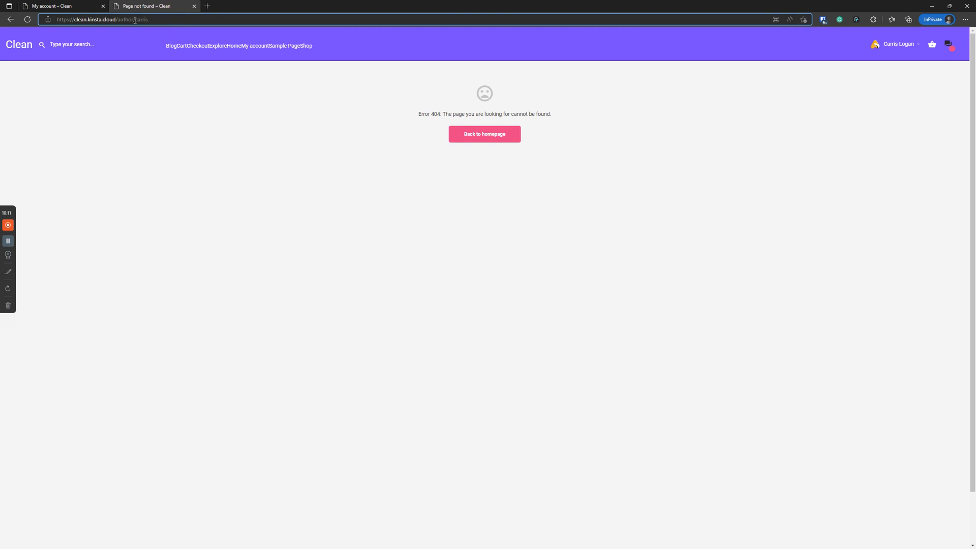
click(87, 4)
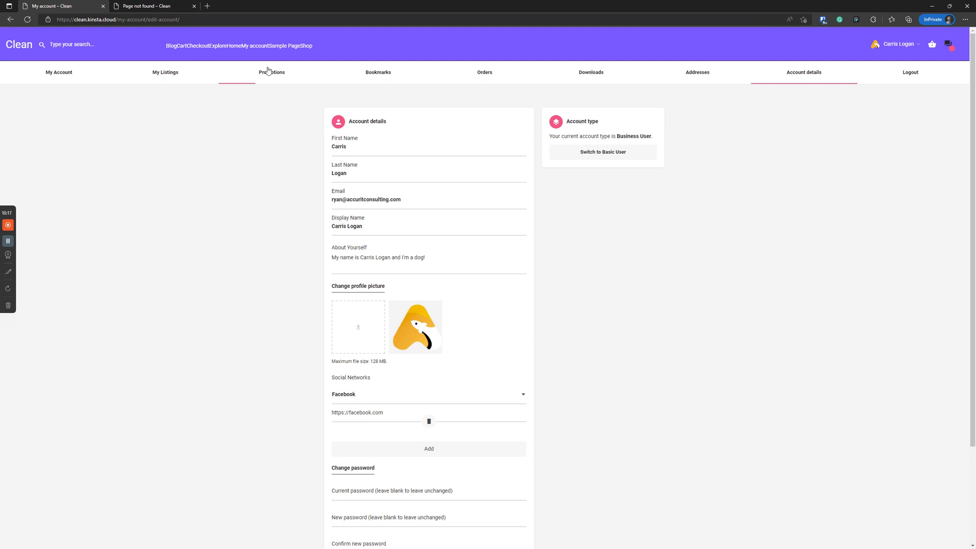
click(158, 6)
click(161, 19)
text(logan)
key(Return)
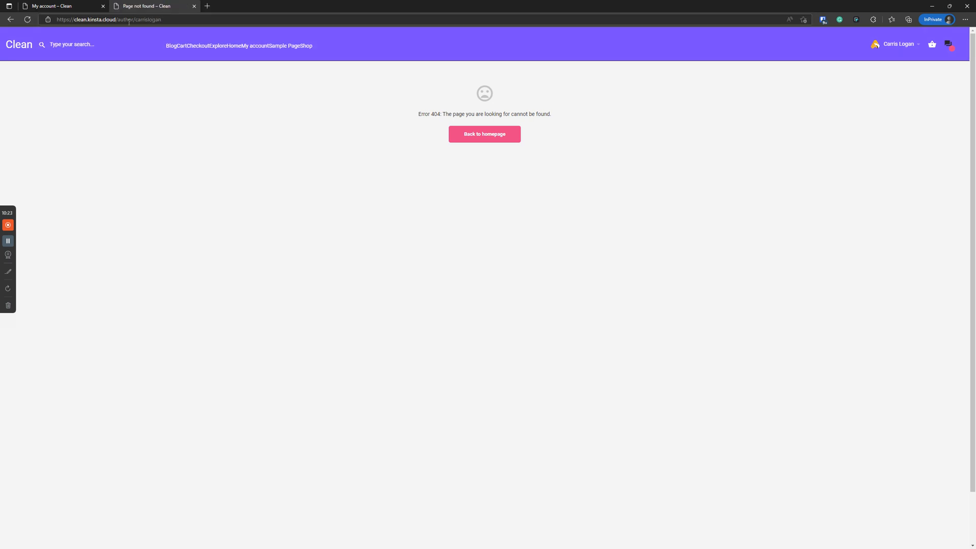
Try /authors and then /author, both returning 404, and move the window aside
drag(131, 20, 327, 18)
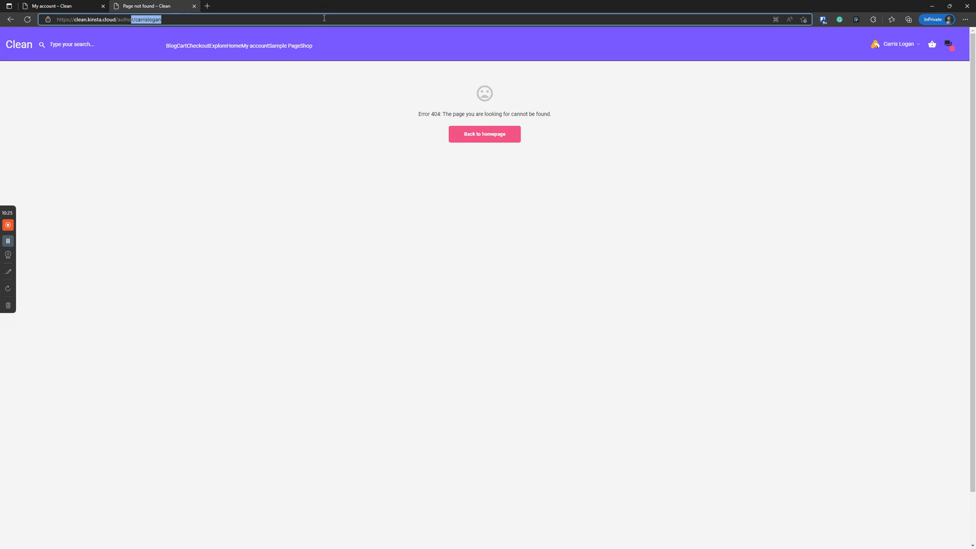
text(s)
key(Return)
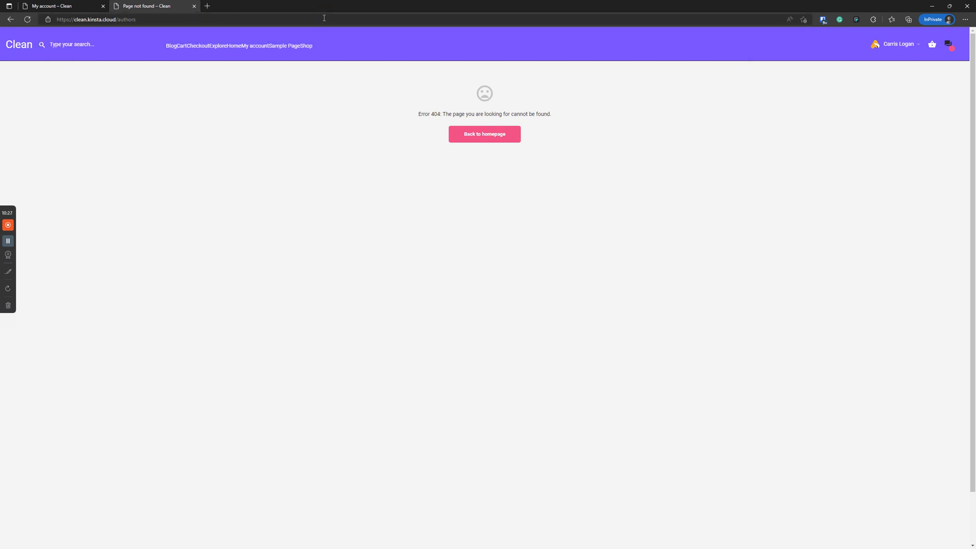
click(331, 18)
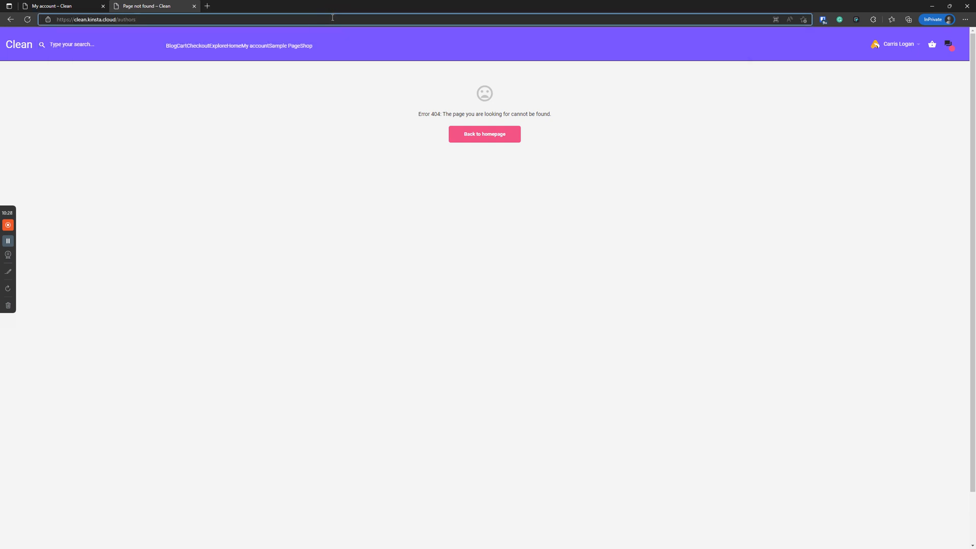
key(BackSpace)
key(Return)
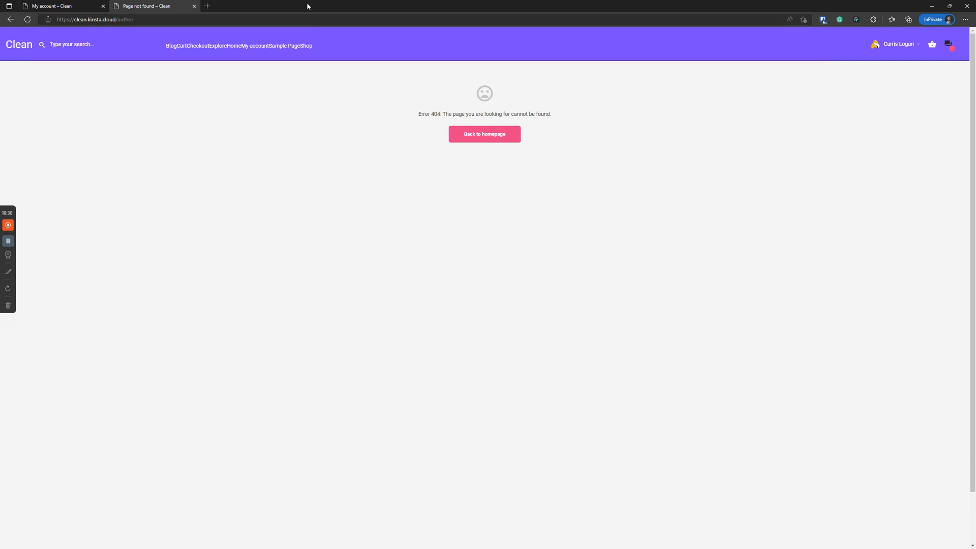
drag(318, 4, 318, 0)
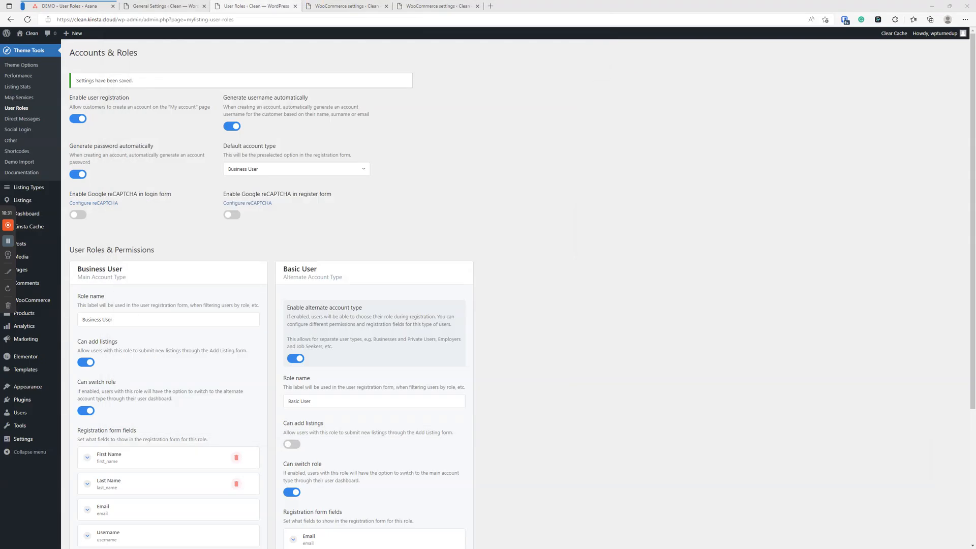
Check the new user's username in a new Users tab, close it, and restore the front-end window
right_click(20, 412)
click(61, 245)
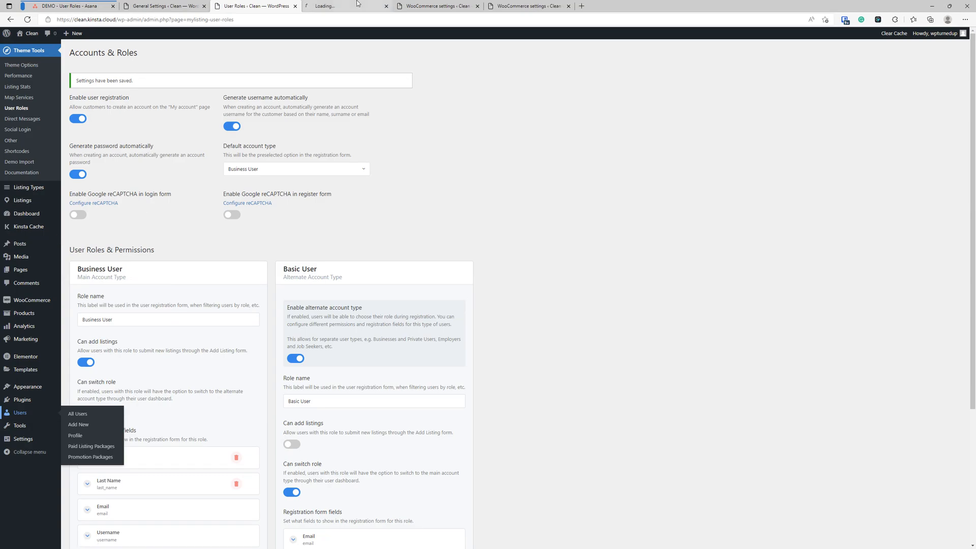
click(336, 5)
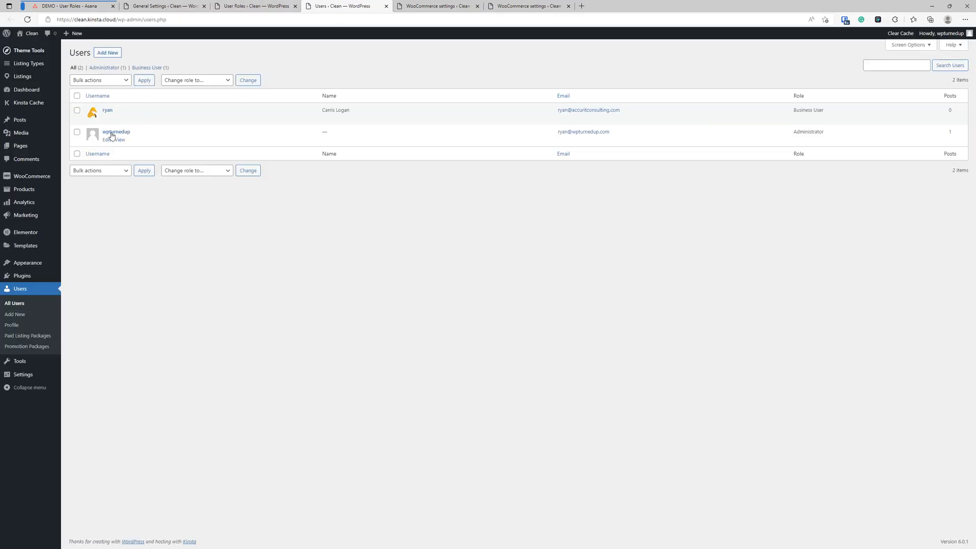
mouse_move(107, 118)
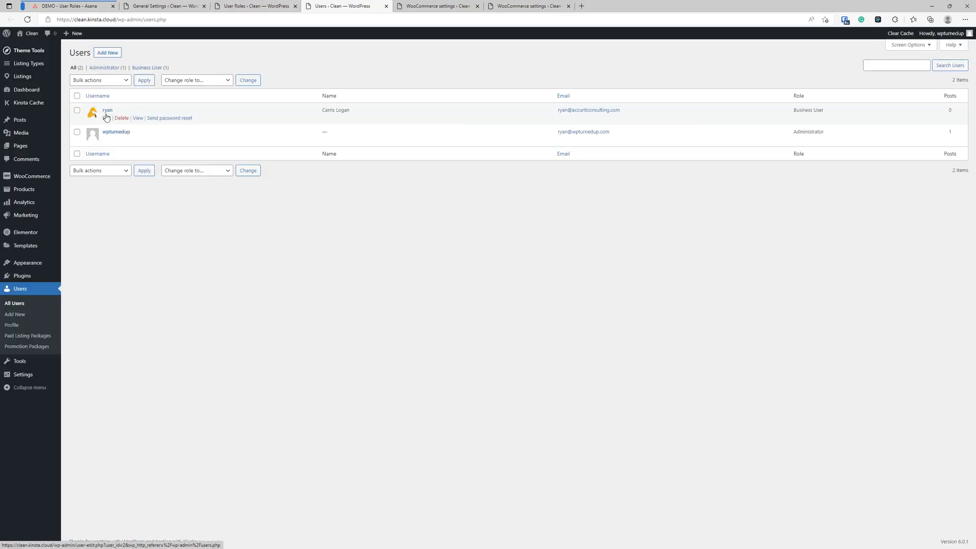
click(386, 6)
drag(973, 173, 374, 136)
double_click(434, 135)
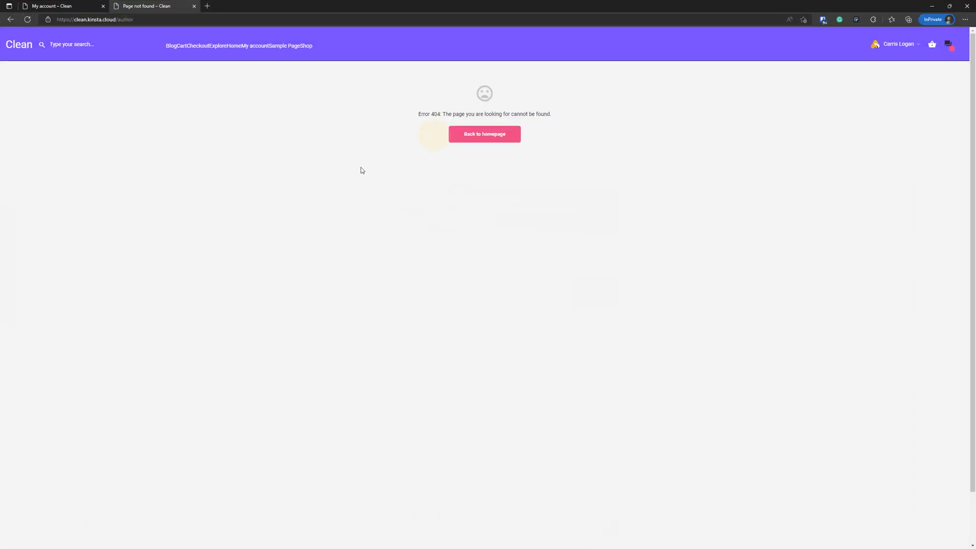
Append the new user's username after /author to load their author profile page
click(160, 20)
text(/ryan)
key(Return)
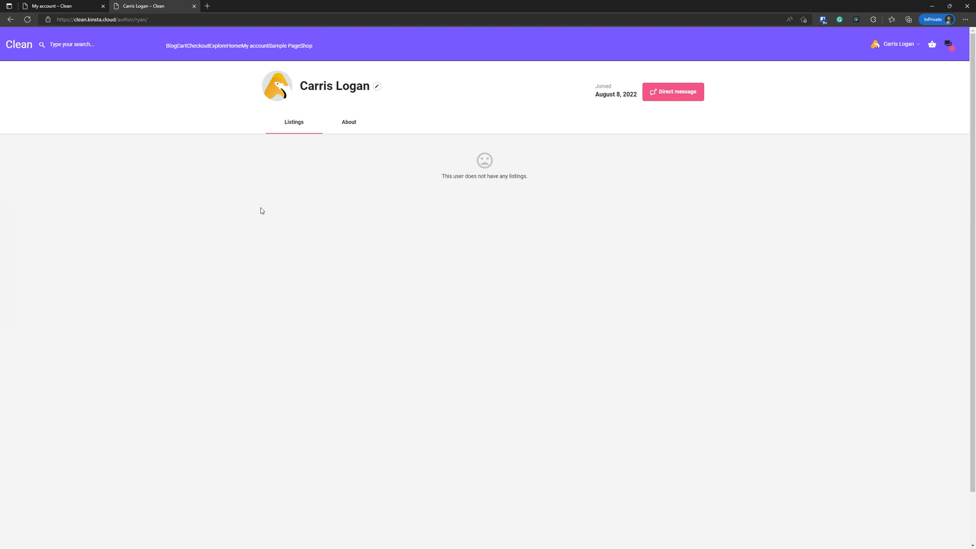
click(263, 215)
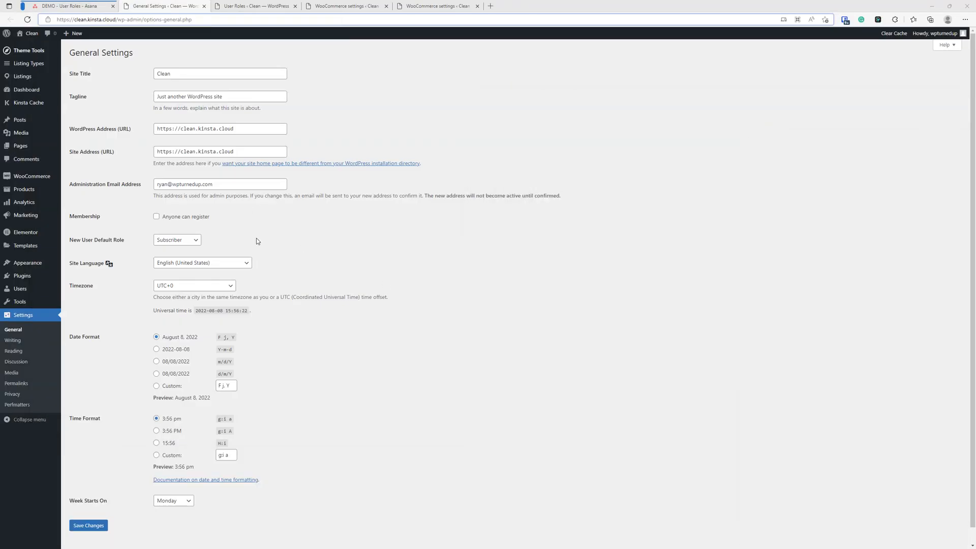
Recheck the user in a new Users tab, then maximize the private window showing the author profile
click(229, 6)
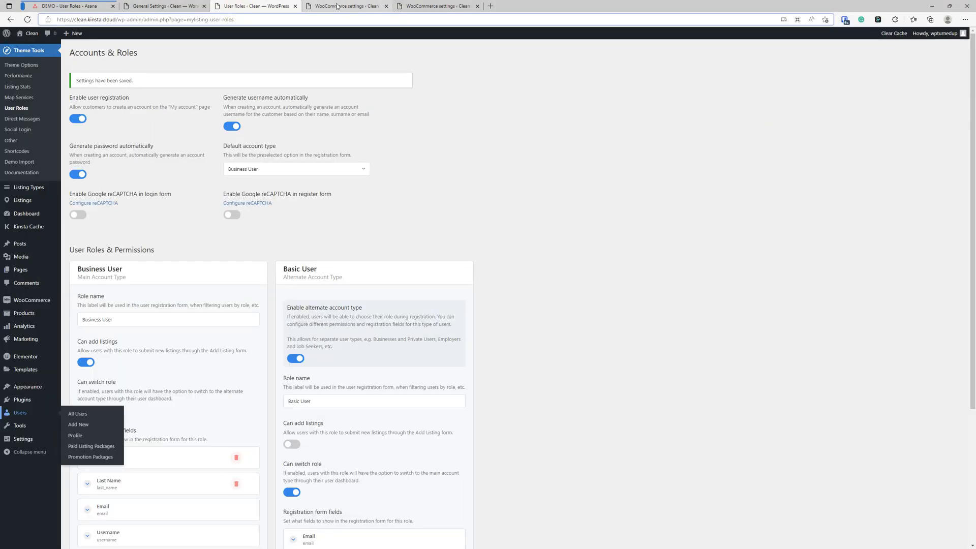
right_click(20, 414)
click(56, 245)
click(333, 6)
drag(333, 6, 161, 3)
mouse_move(114, 118)
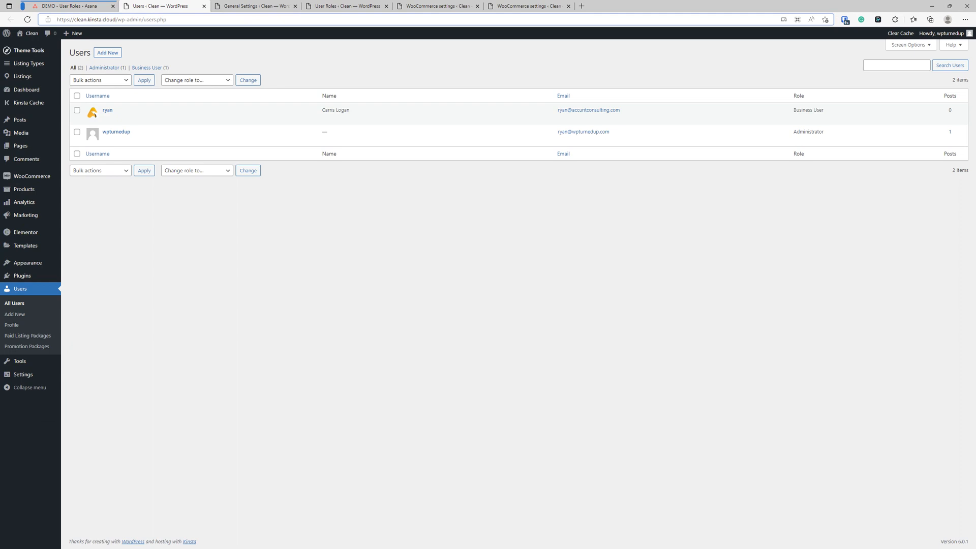
drag(975, 103, 491, 83)
double_click(520, 80)
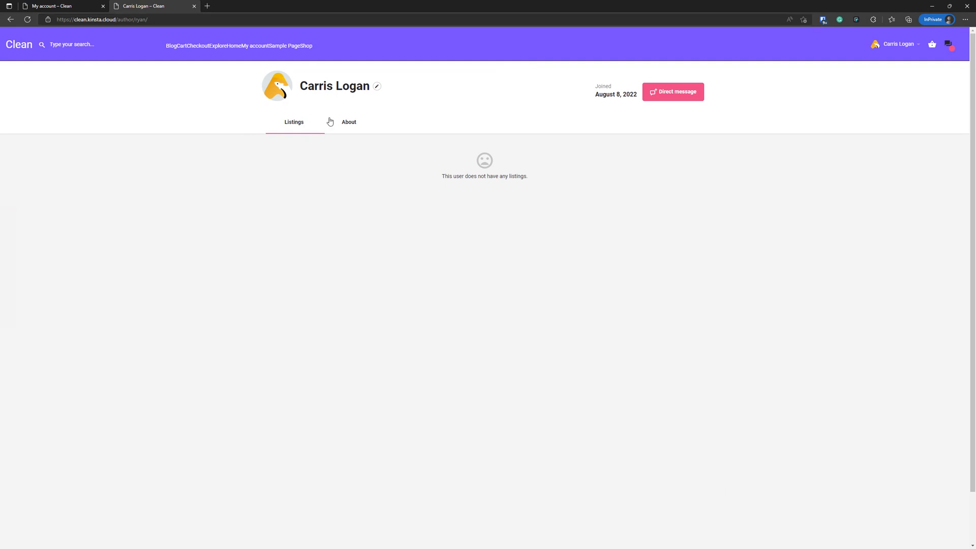
Show the author profile's About section, then move the private window aside to reveal the Users list
click(361, 121)
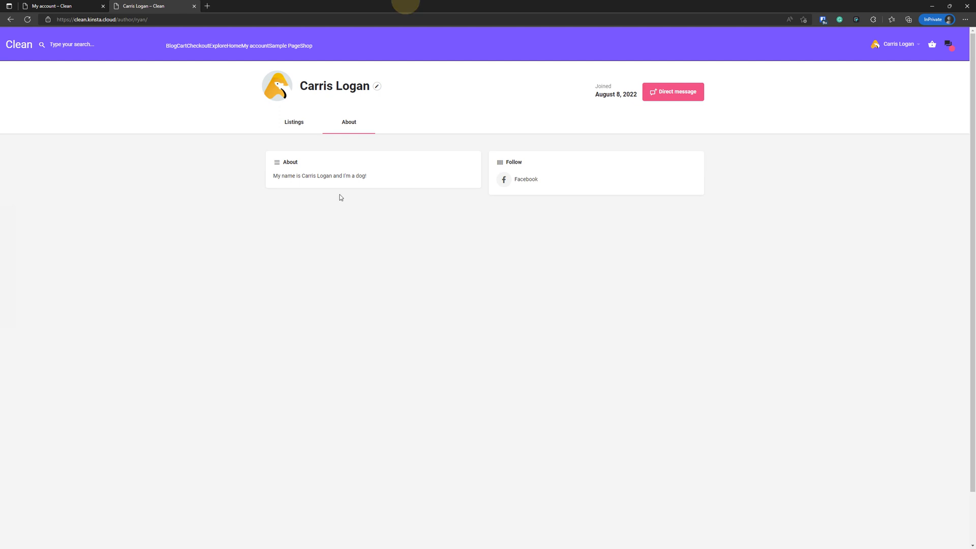
drag(358, 8, 975, 86)
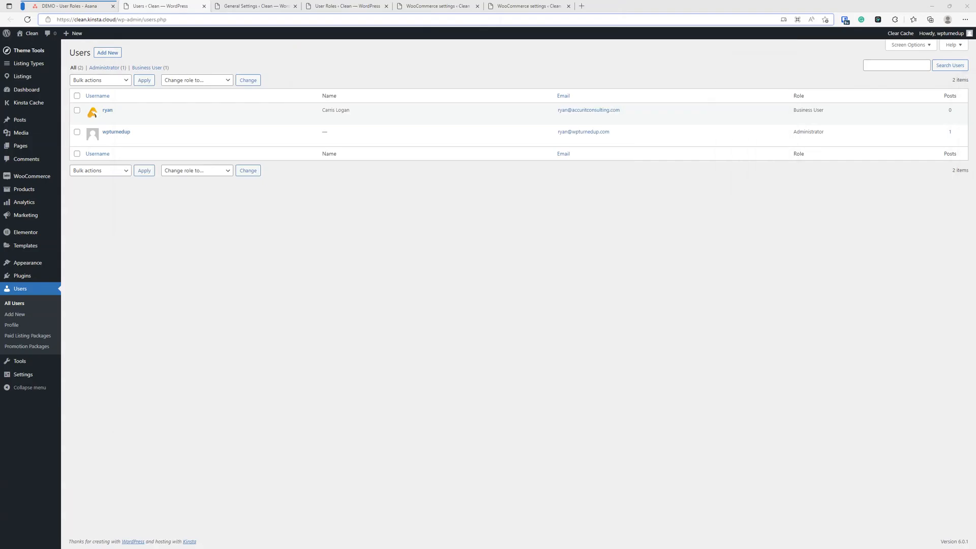
Close both WooCommerce settings tabs without saving, leaving the Accounts & Roles page in view
click(351, 6)
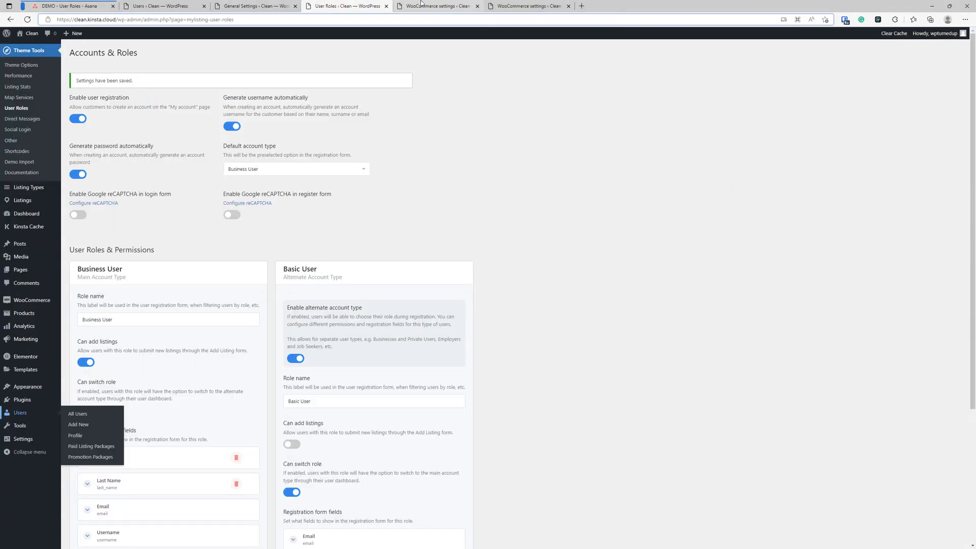
click(476, 6)
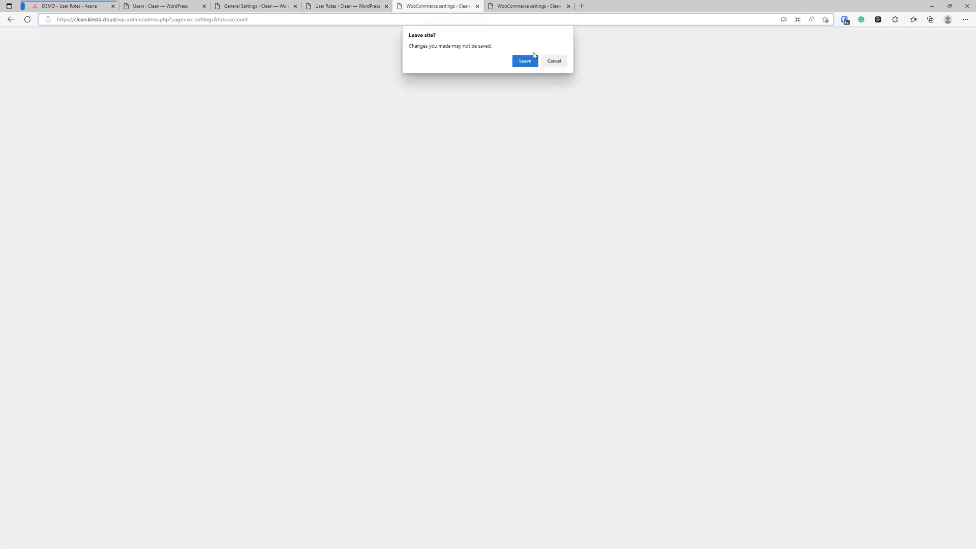
click(526, 61)
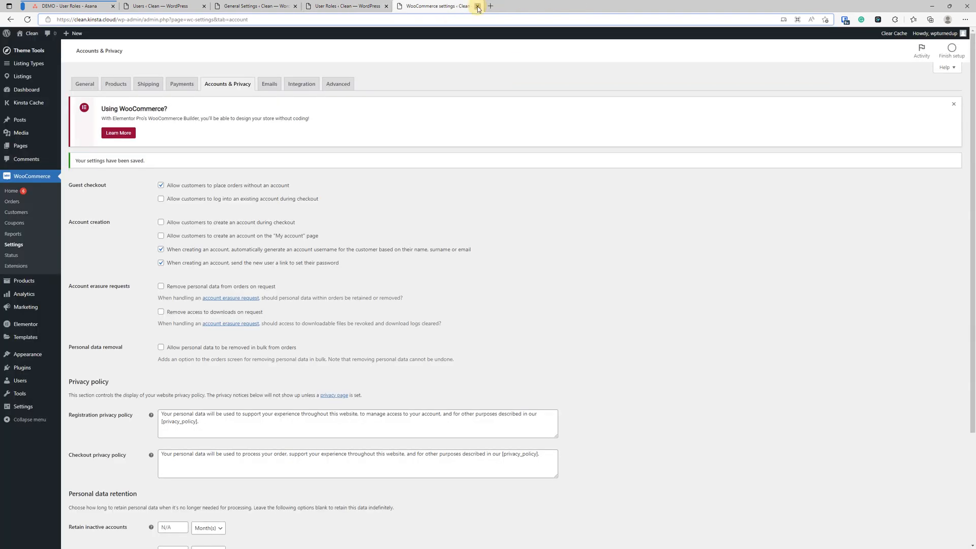
click(477, 6)
Review the Business and Basic User role settings, then bring back and maximize the private window
scroll(524, 207, down, 4)
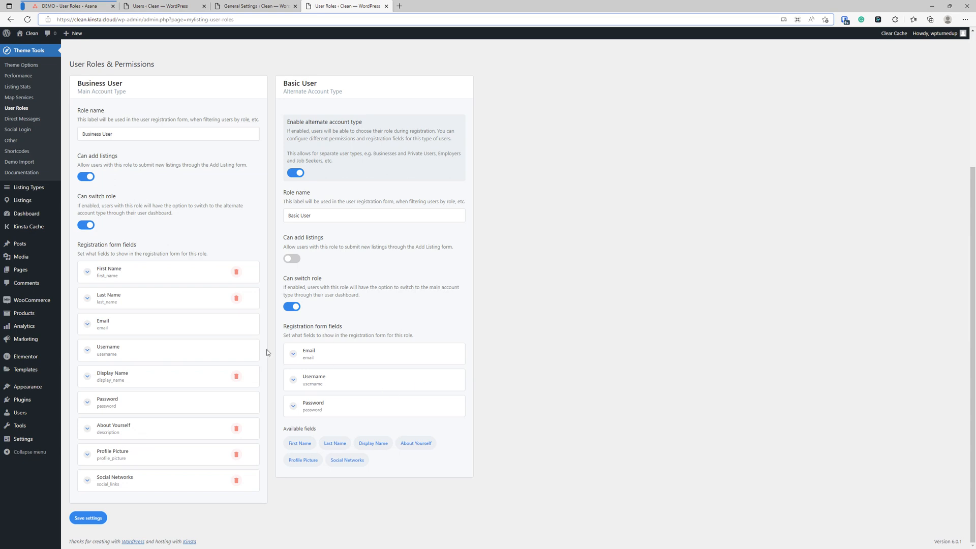
scroll(319, 354, up, 3)
scroll(174, 388, down, 3)
drag(333, 219, 279, 219)
click(519, 304)
drag(975, 158, 450, 119)
double_click(495, 118)
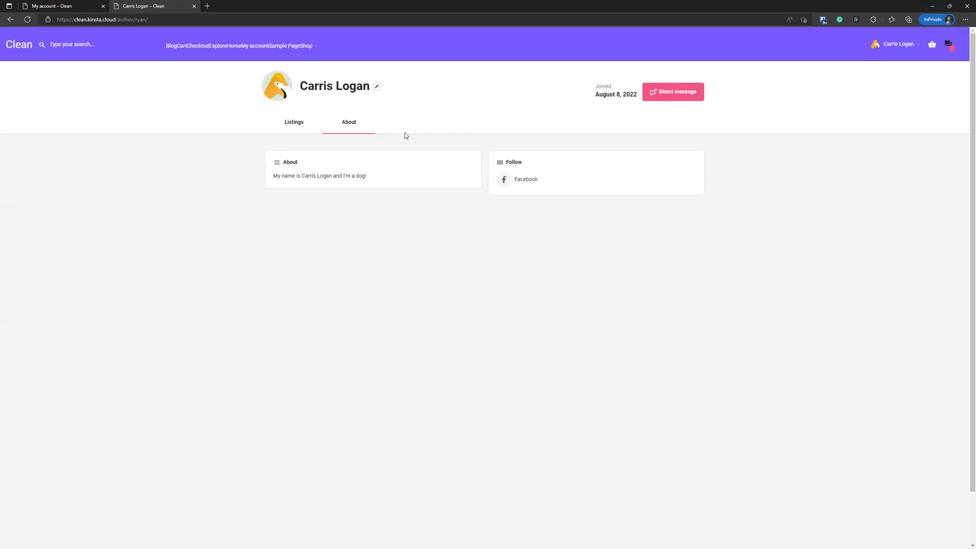
Switch the front-end account to Basic User from Account details and confirm with OK
click(61, 5)
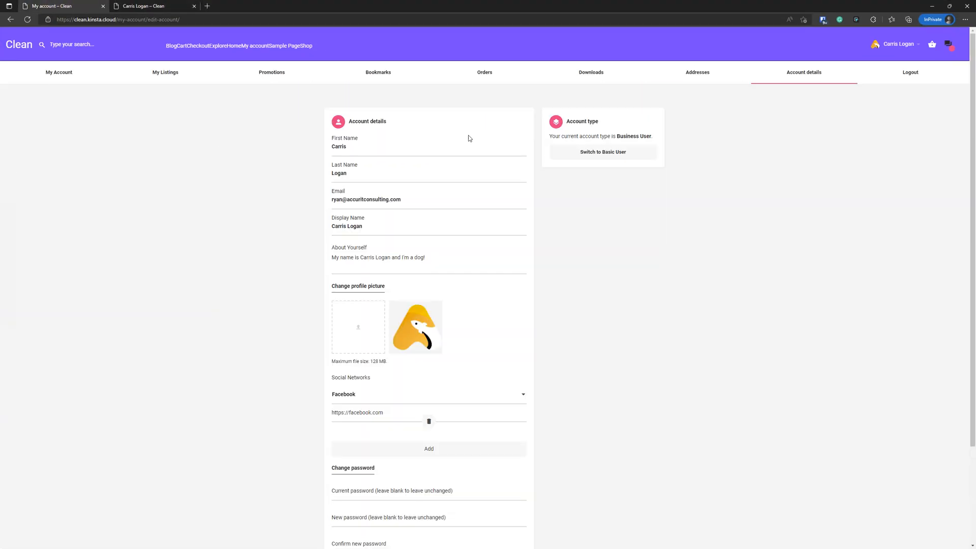
click(608, 155)
click(528, 62)
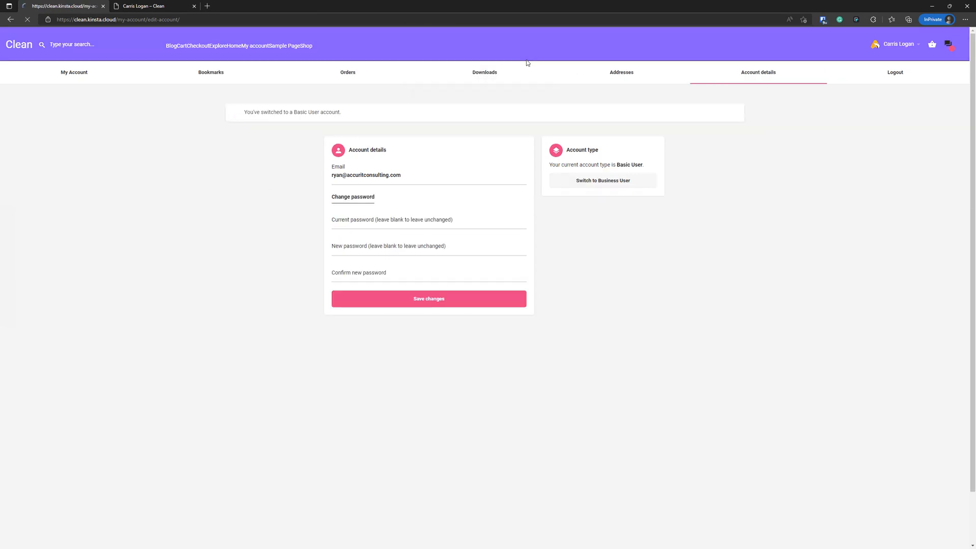
click(646, 224)
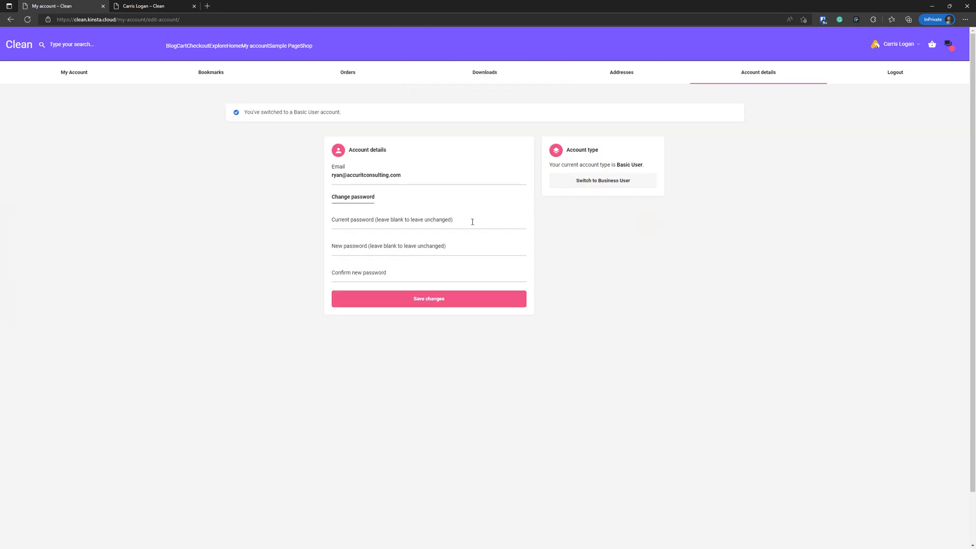
click(260, 190)
click(194, 190)
click(586, 263)
click(169, 256)
click(617, 263)
Reload the author profile, read its About description, then move the private window aside
click(135, 6)
click(185, 256)
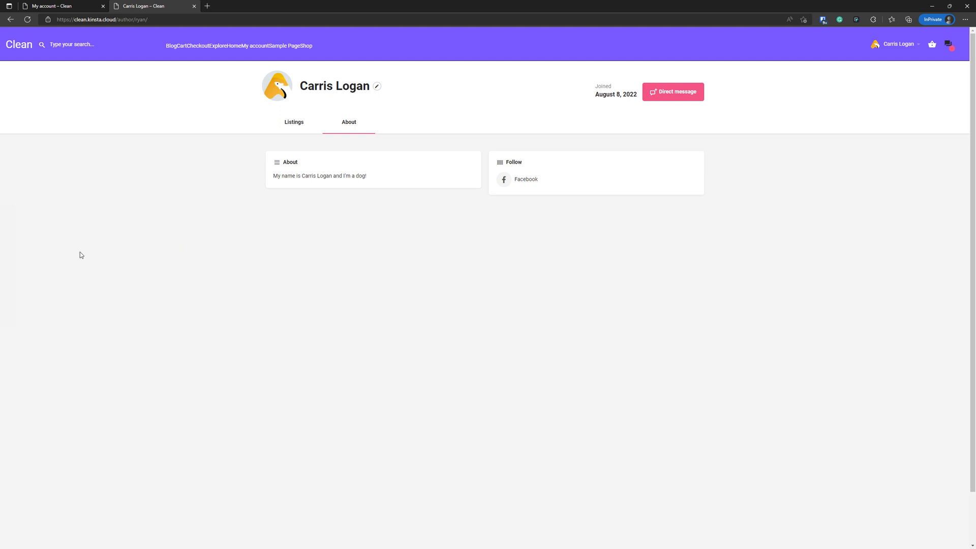
click(28, 20)
click(344, 128)
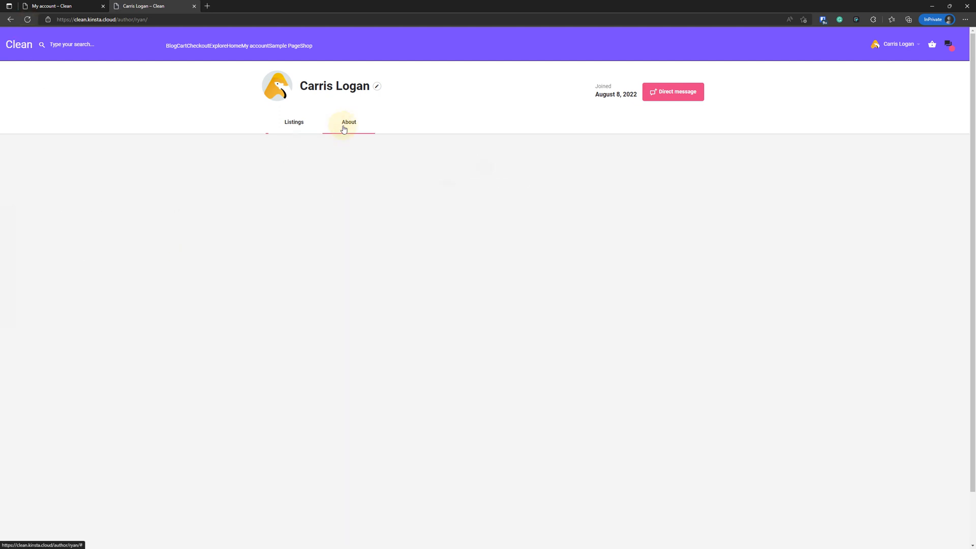
drag(376, 178, 273, 178)
click(328, 219)
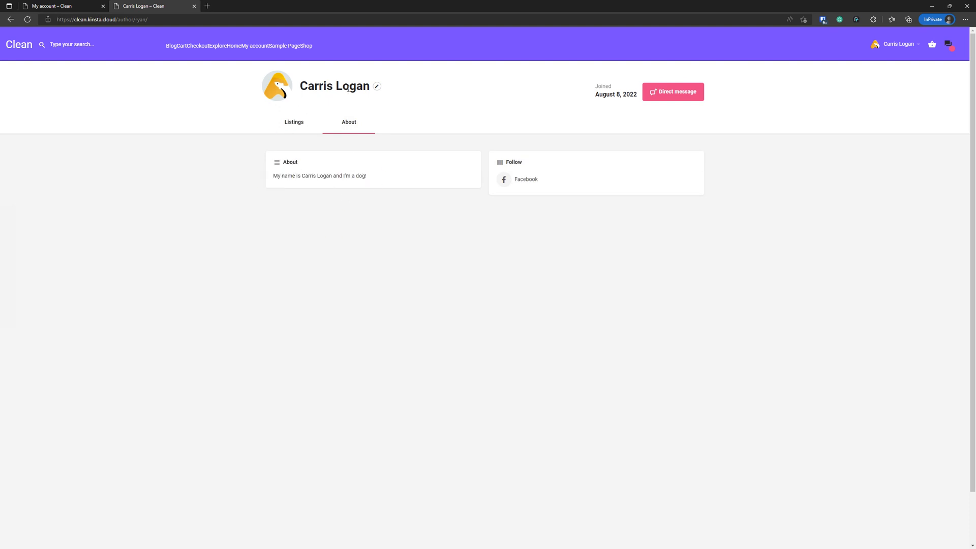
drag(376, 177, 266, 177)
click(355, 261)
drag(504, 179, 505, 180)
drag(302, 2, 975, 73)
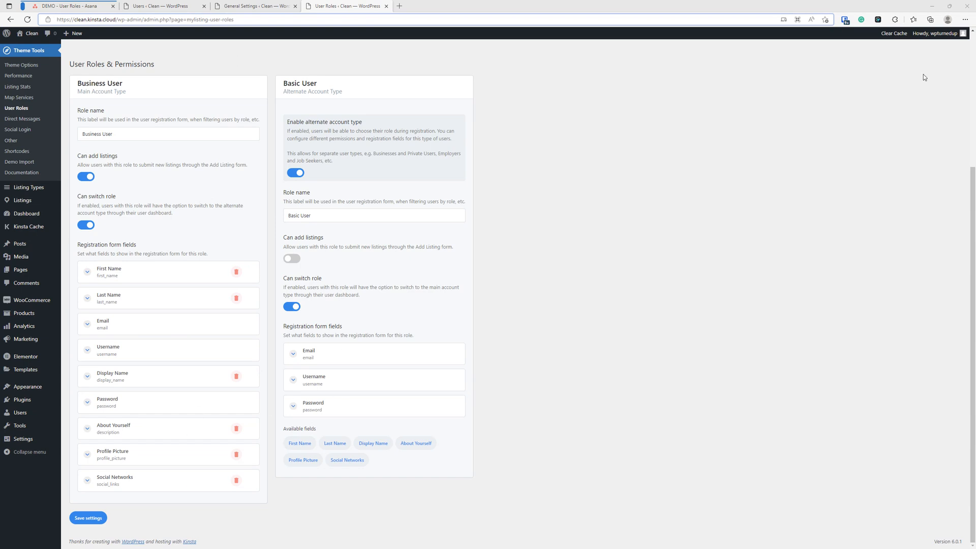
Drag the private author-profile window back onto the screen and maximize it
drag(559, 548, 469, 96)
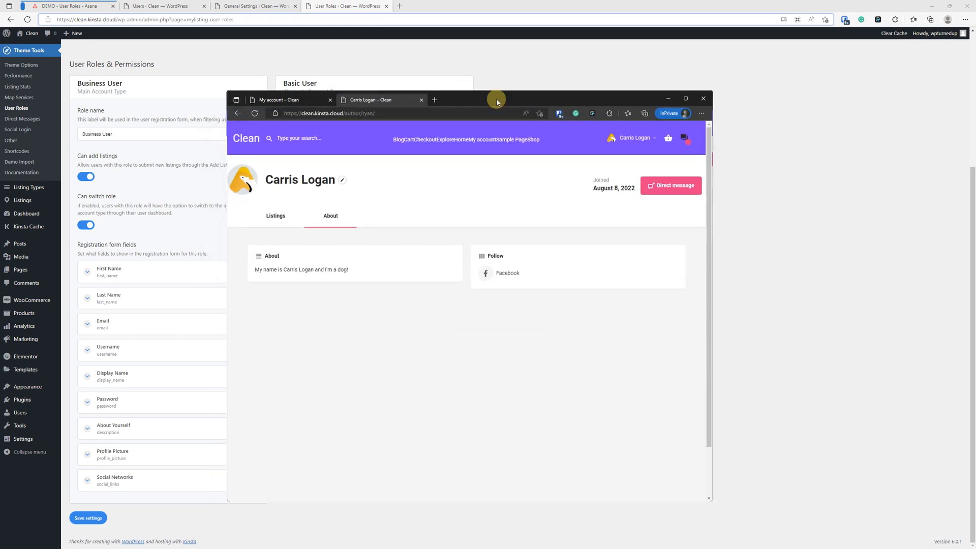
double_click(497, 99)
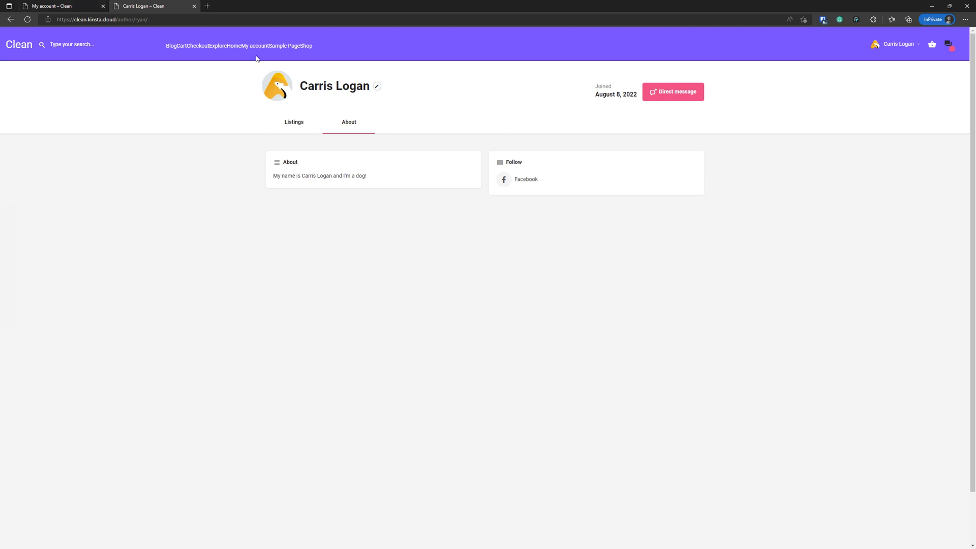
Compare Basic User account details with the profile's Listings and About sections, then move the window aside
click(92, 8)
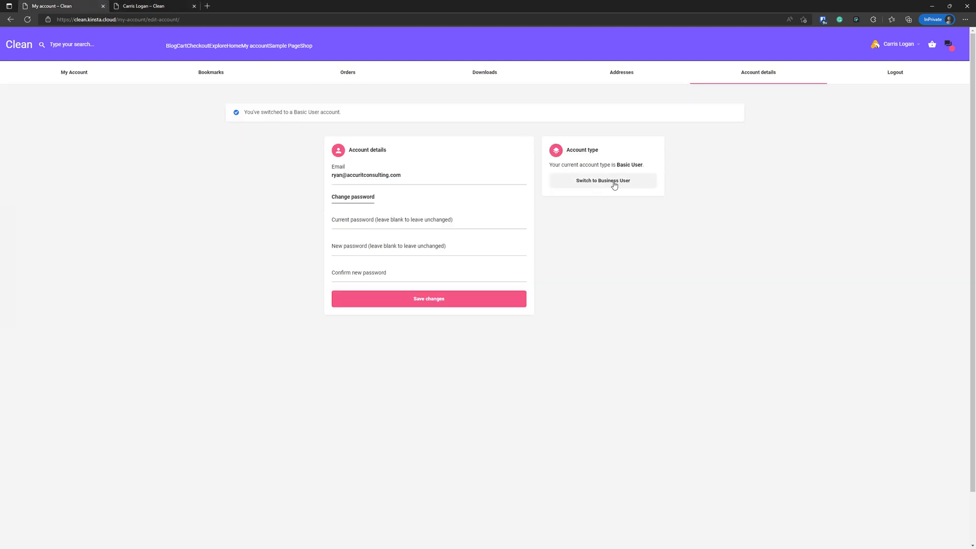
click(169, 10)
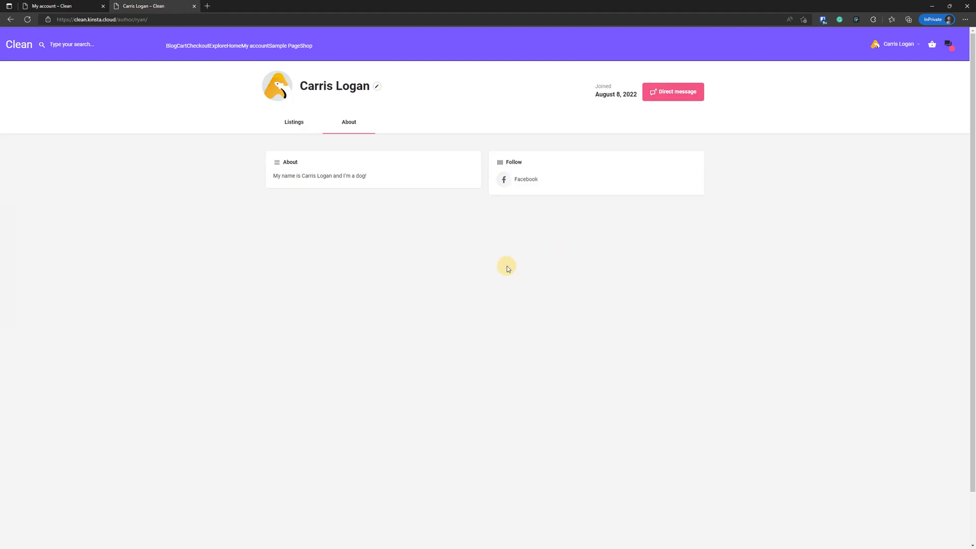
click(292, 125)
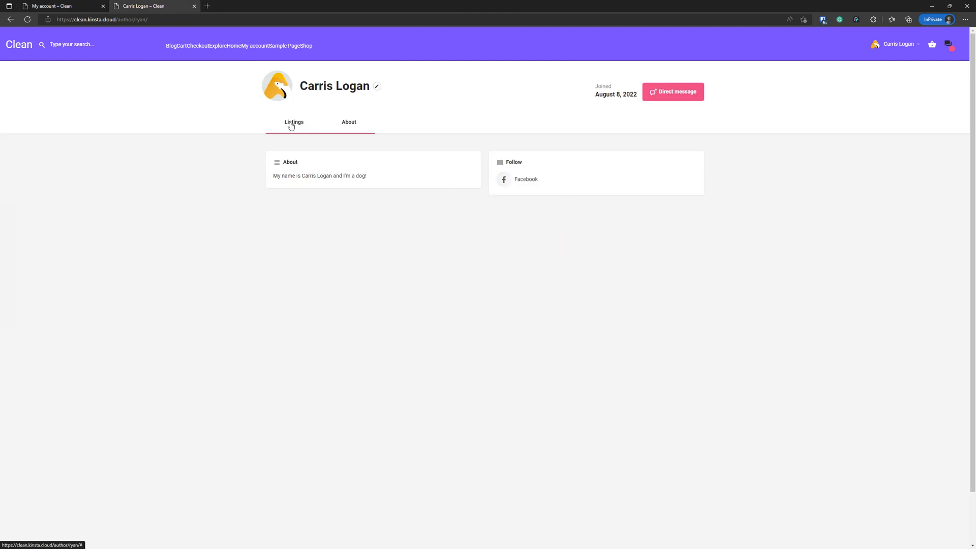
click(355, 127)
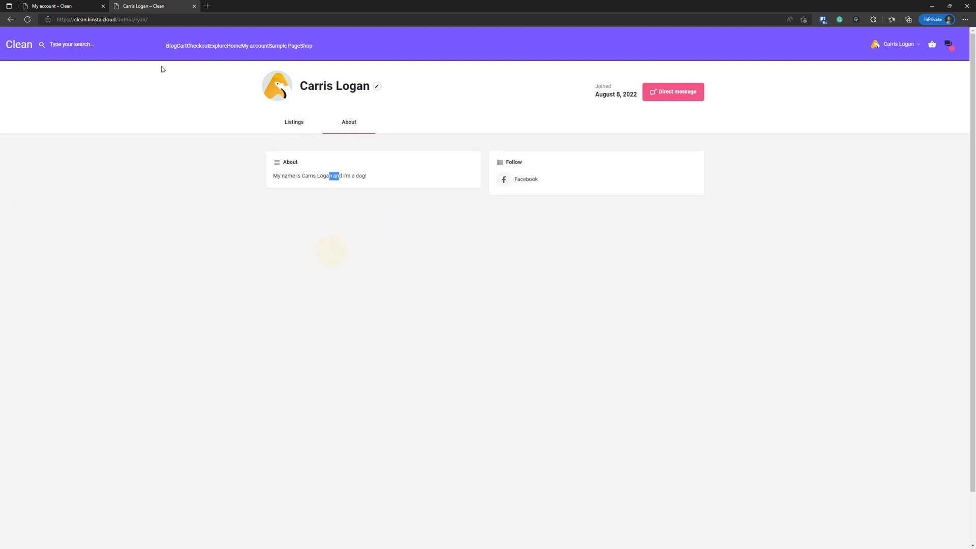
click(97, 6)
click(116, 6)
click(81, 5)
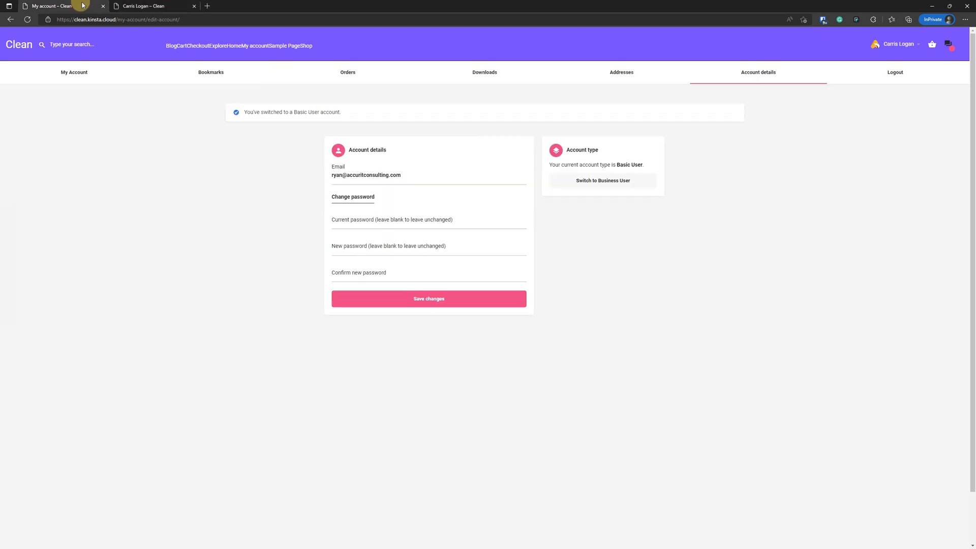
key(ctrl+Tab)
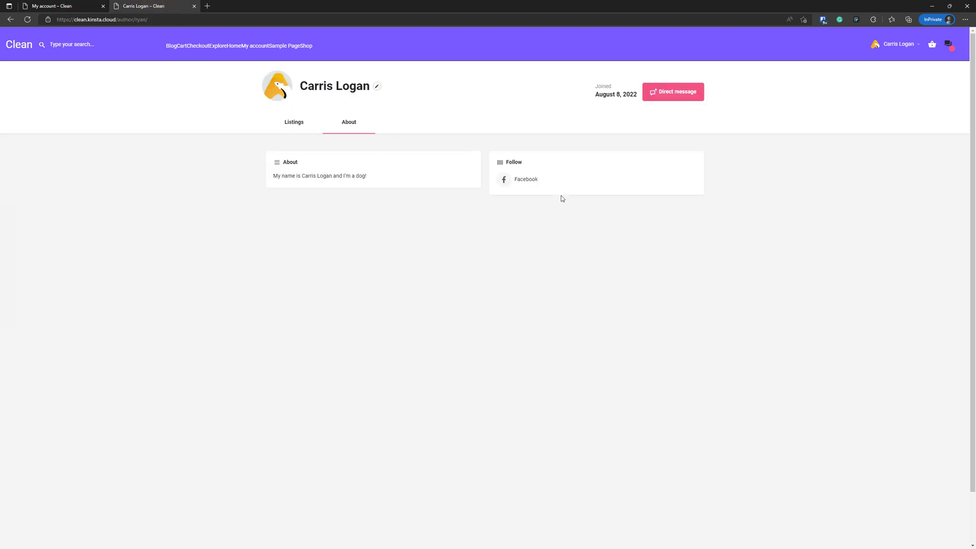
drag(864, 6, 975, 33)
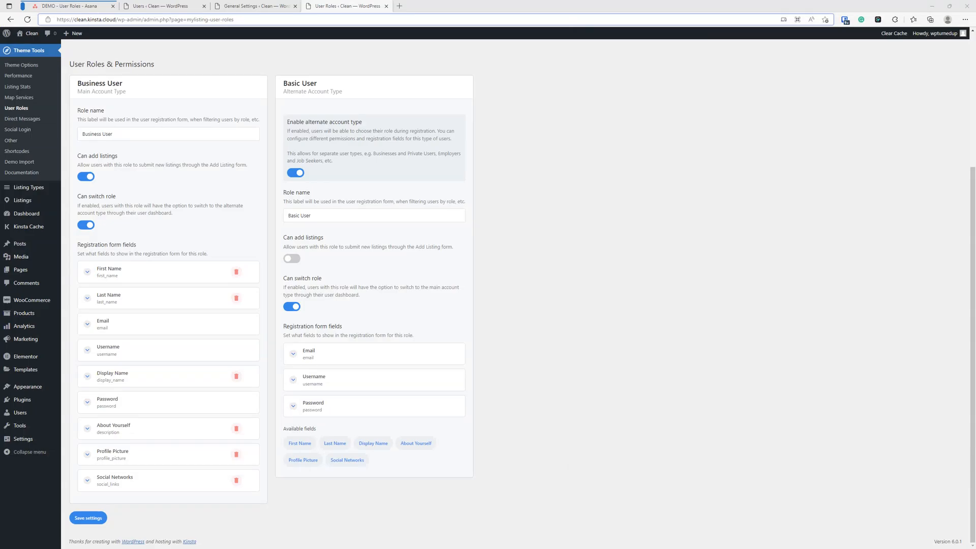
Read through the User Roles task notes in Asana, close the task, and return to WordPress User Roles
click(580, 398)
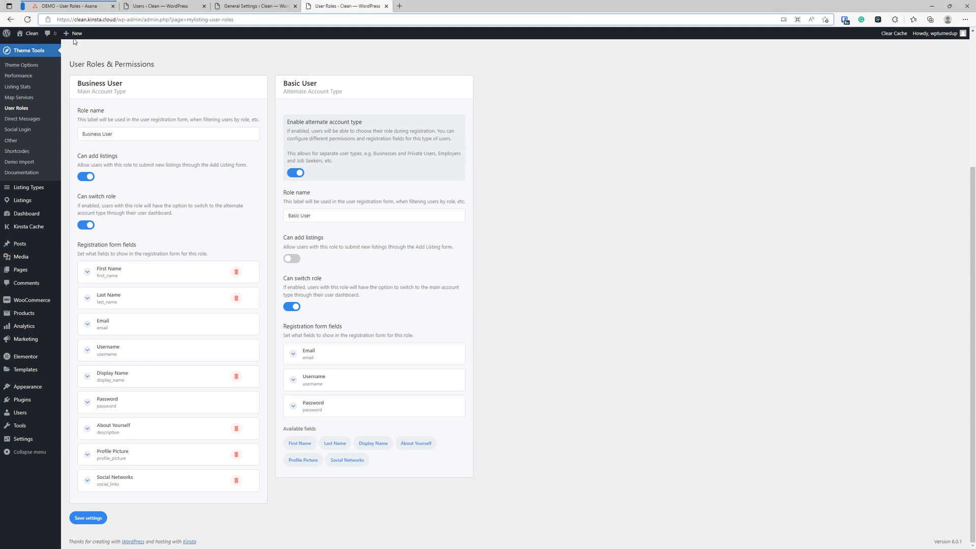
click(75, 7)
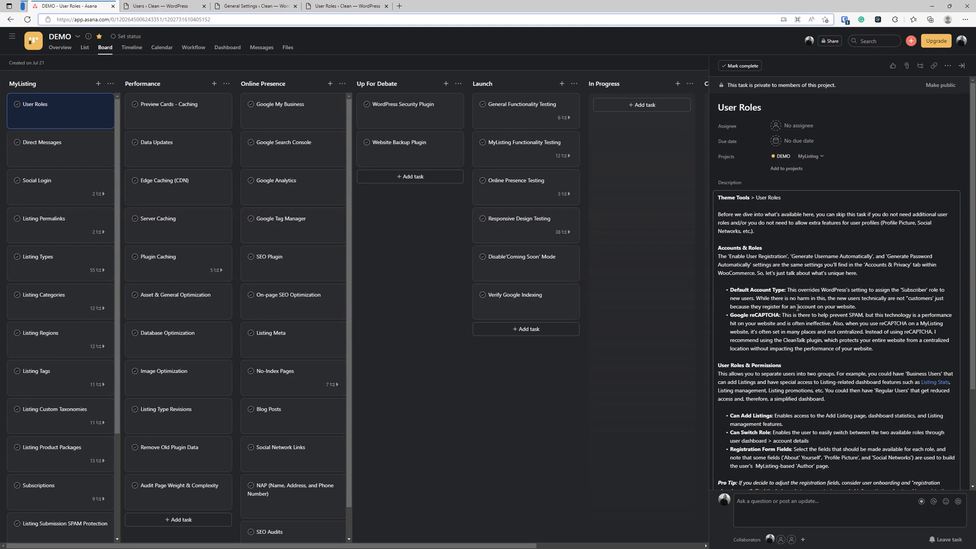
scroll(797, 308, down, 1)
scroll(797, 308, down, 1)
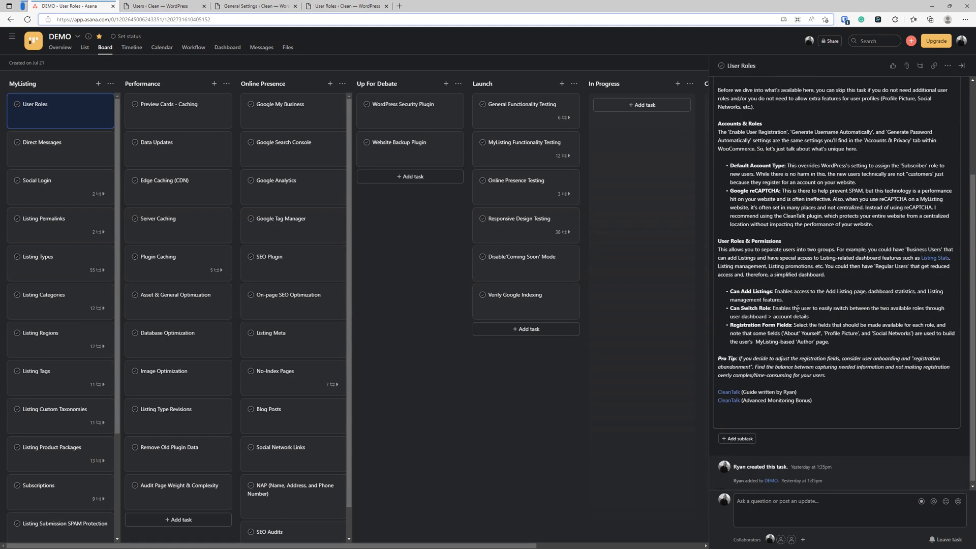
scroll(798, 307, down, 1)
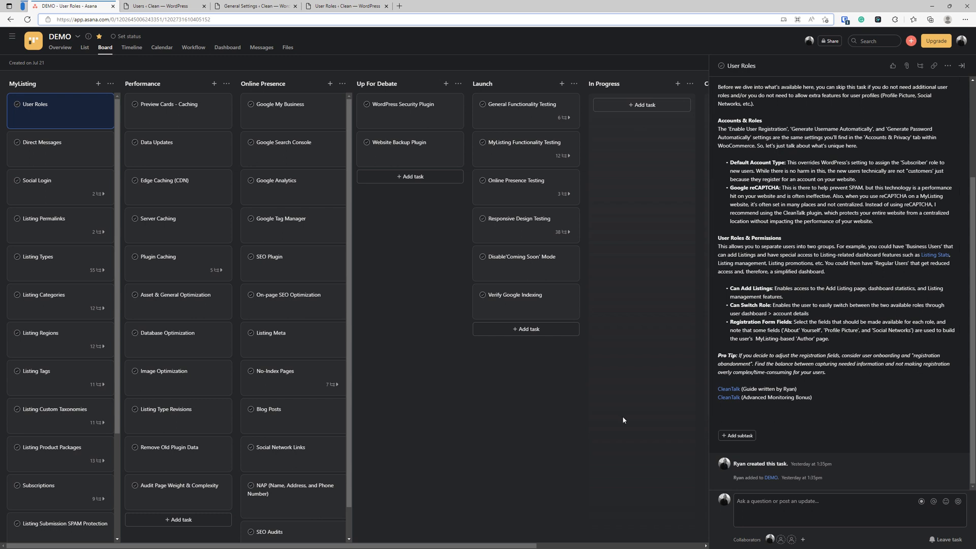
click(655, 385)
click(346, 7)
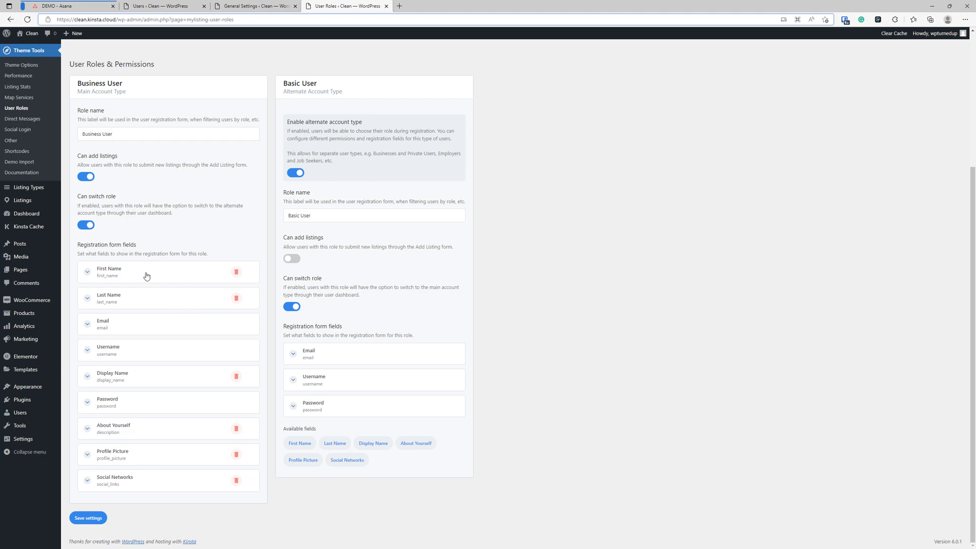
Expand and inspect the Display Name and First Name registration field settings
click(134, 379)
scroll(201, 462, down, 5)
scroll(150, 362, up, 3)
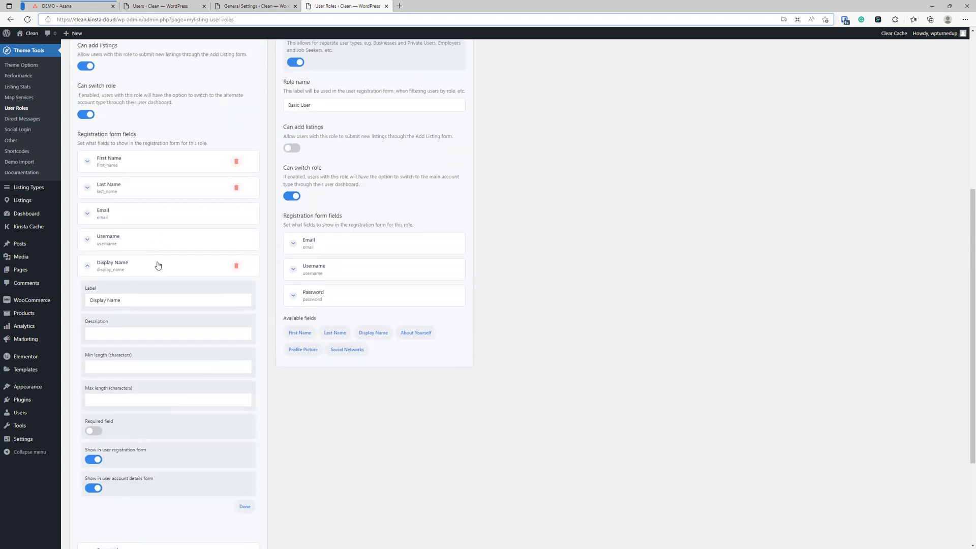
click(123, 275)
click(114, 276)
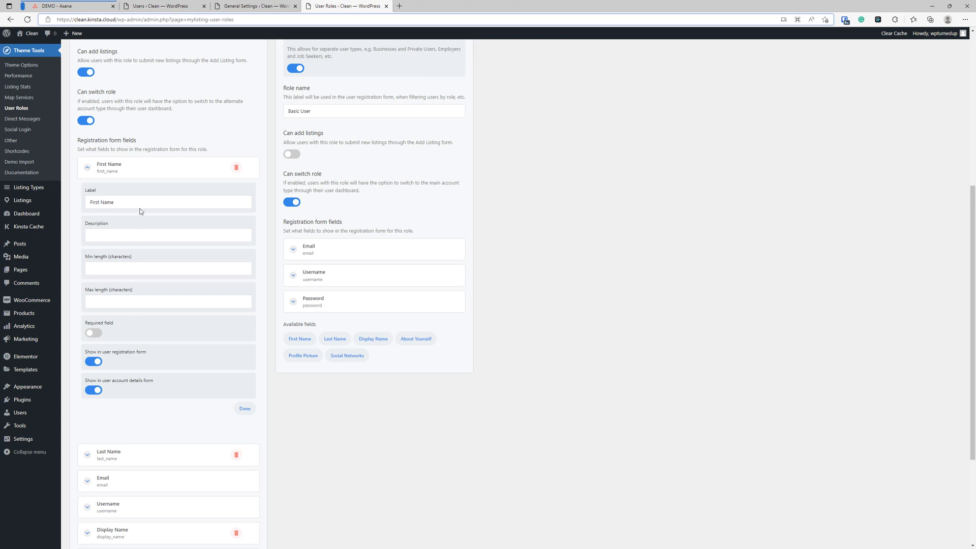
click(153, 172)
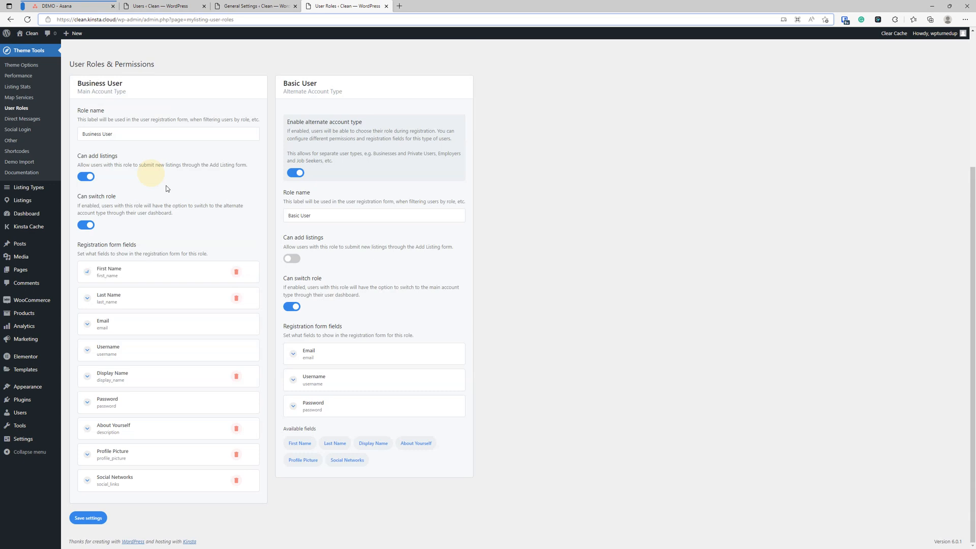
click(170, 276)
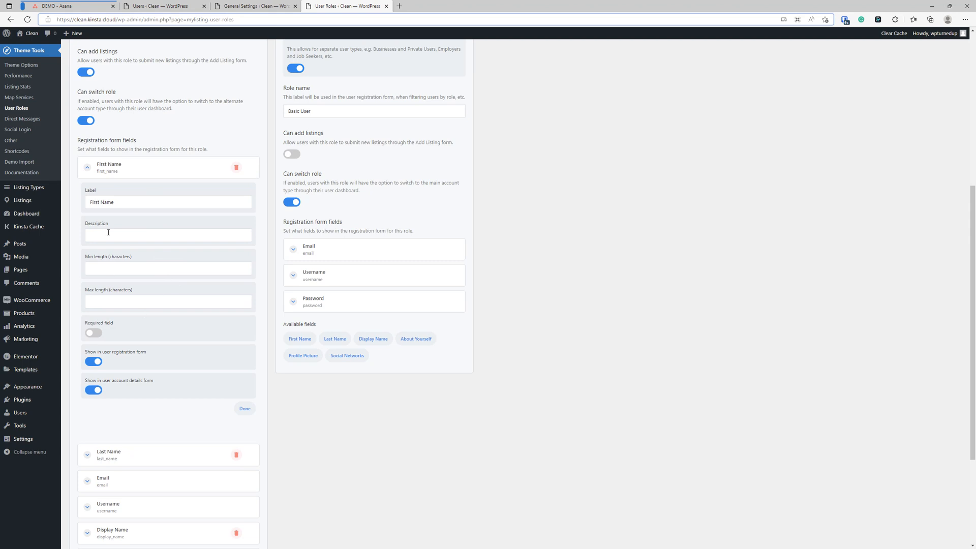
click(136, 173)
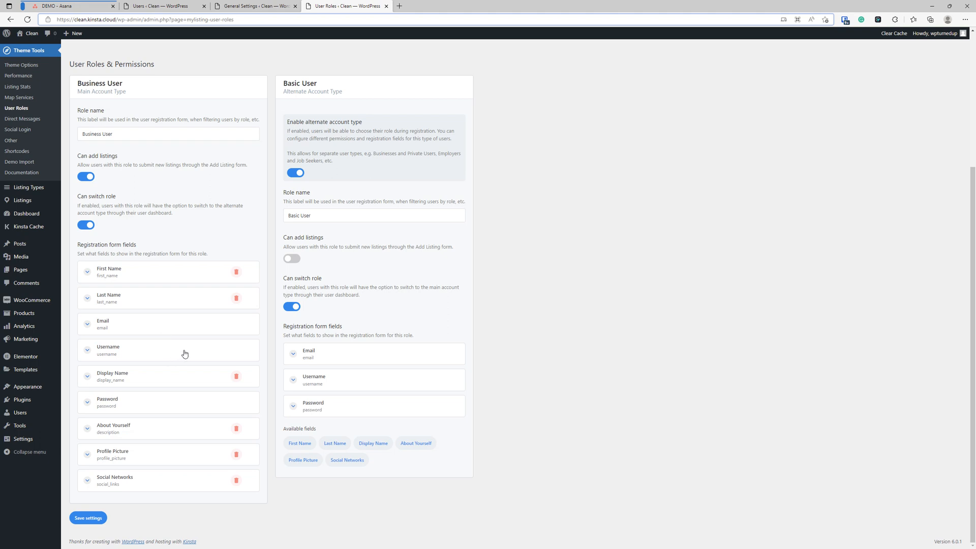
Switch off 'Show in user registration form' for the Business User's First Name field
click(131, 281)
scroll(135, 290, down, 2)
click(94, 362)
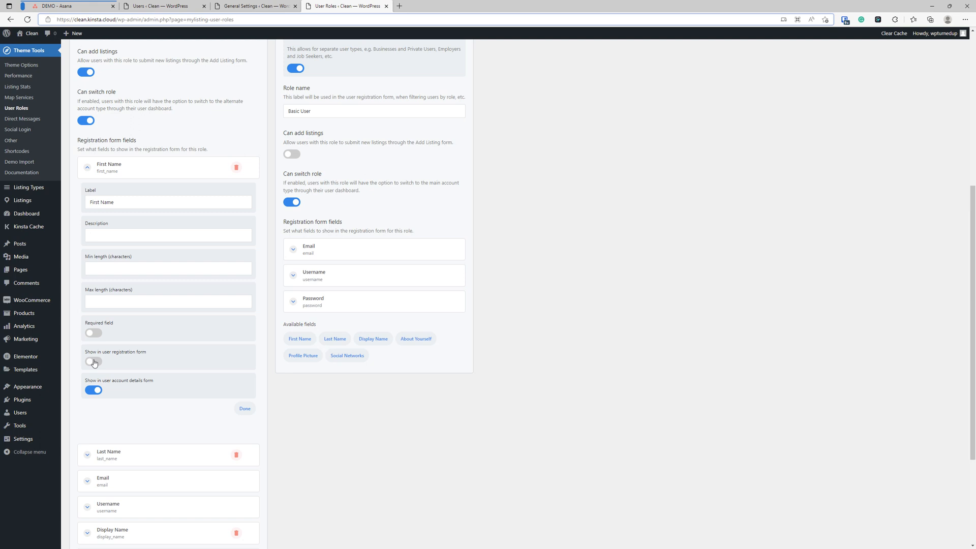
scroll(127, 356, down, 3)
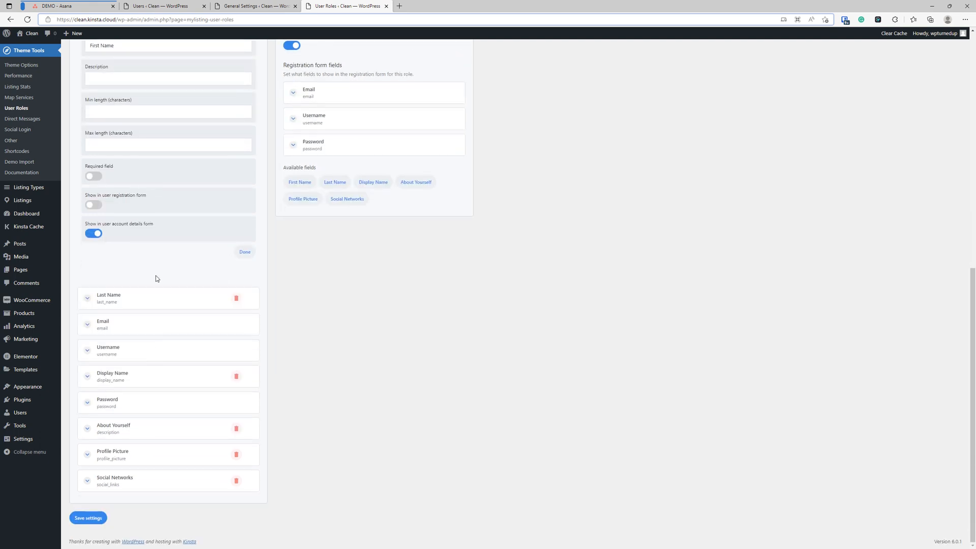
scroll(151, 337, up, 5)
scroll(151, 338, down, 5)
scroll(150, 338, up, 4)
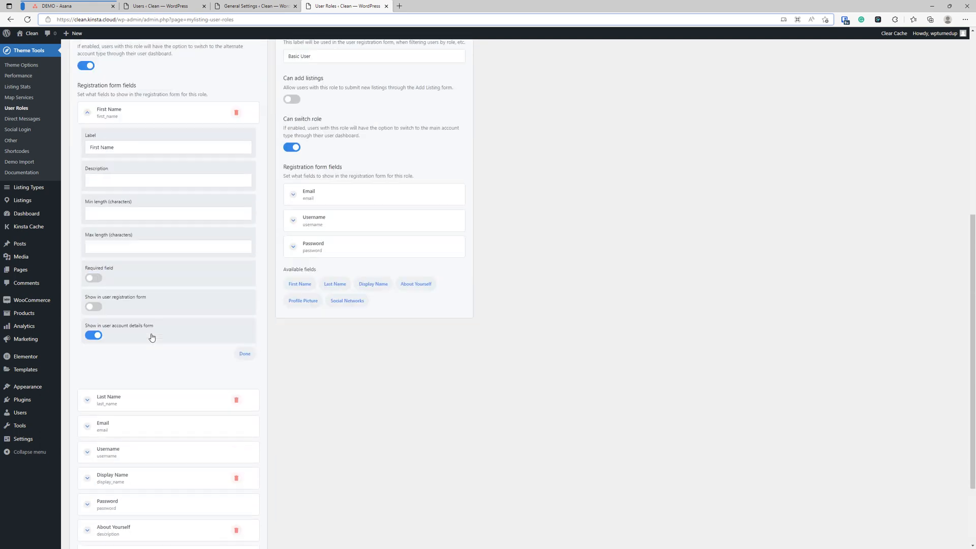
click(119, 163)
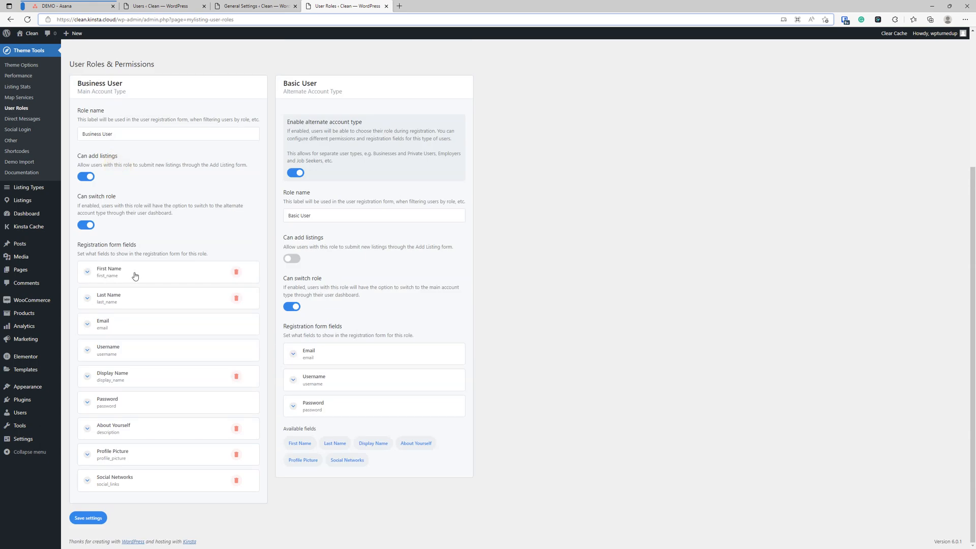
click(135, 276)
scroll(135, 276, down, 2)
click(158, 175)
Open the Direct Messages task in Asana, then go back to WordPress admin
click(65, 4)
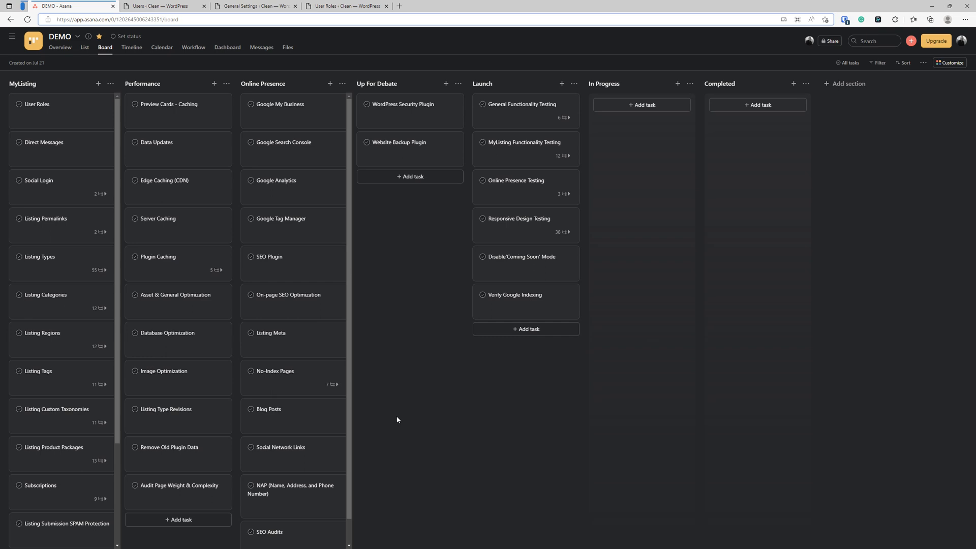
click(53, 146)
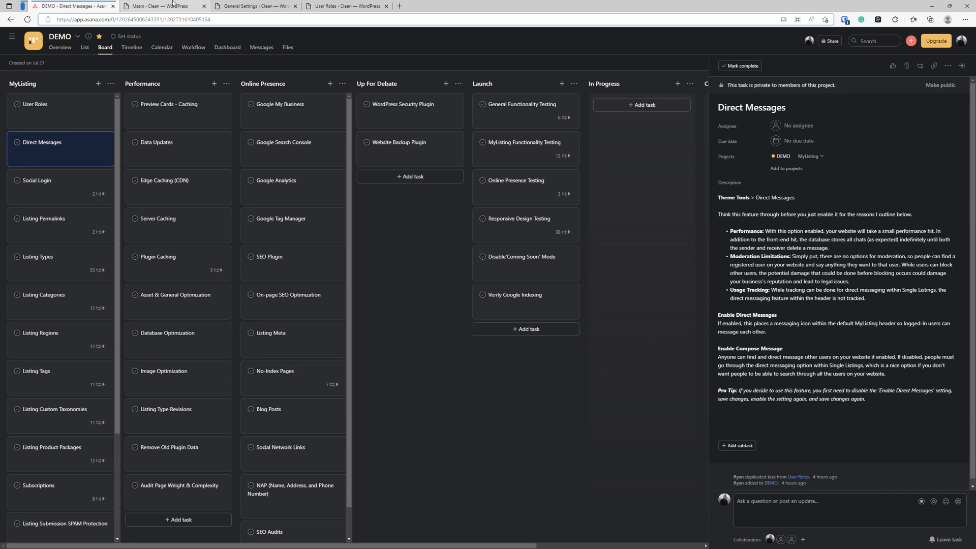
click(161, 6)
Open Theme Tools > Direct Messages and close the General Settings and User Roles tabs
mouse_move(35, 51)
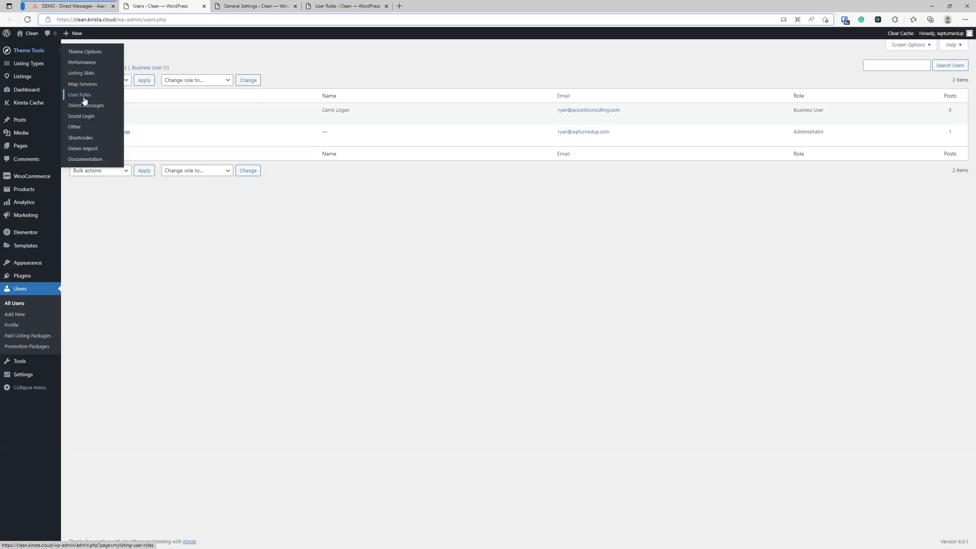
click(85, 106)
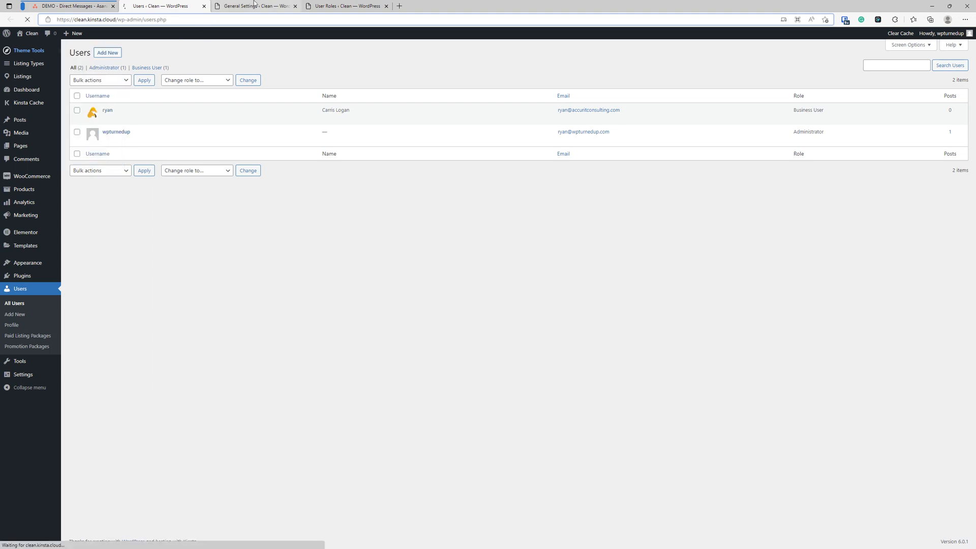
click(296, 6)
click(296, 7)
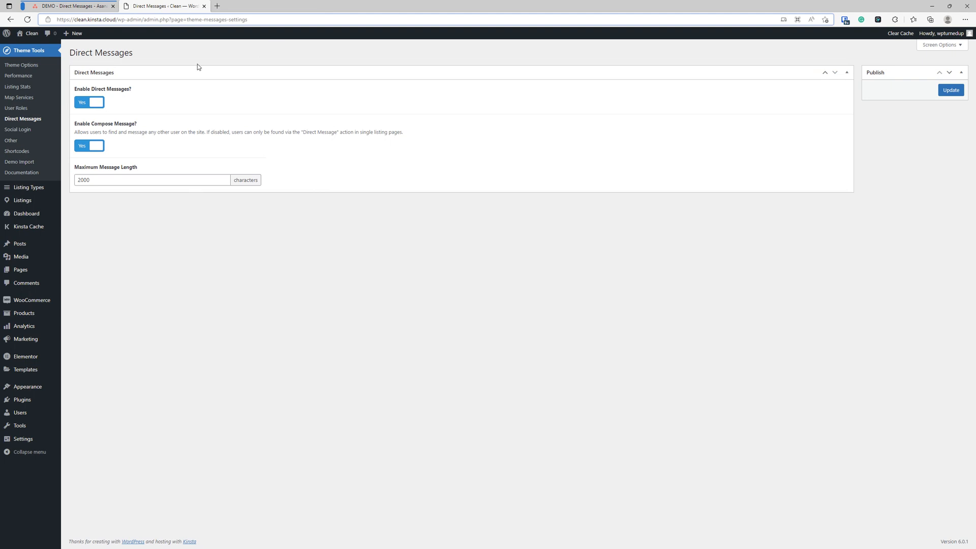
Set Enable Direct Messages to No and Update, then back to Yes and Update
click(81, 104)
click(952, 92)
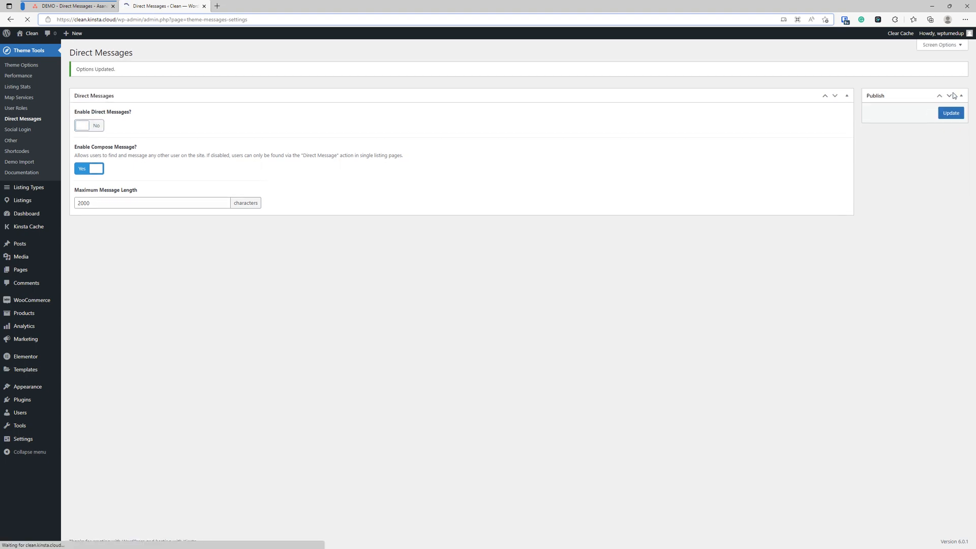
click(87, 126)
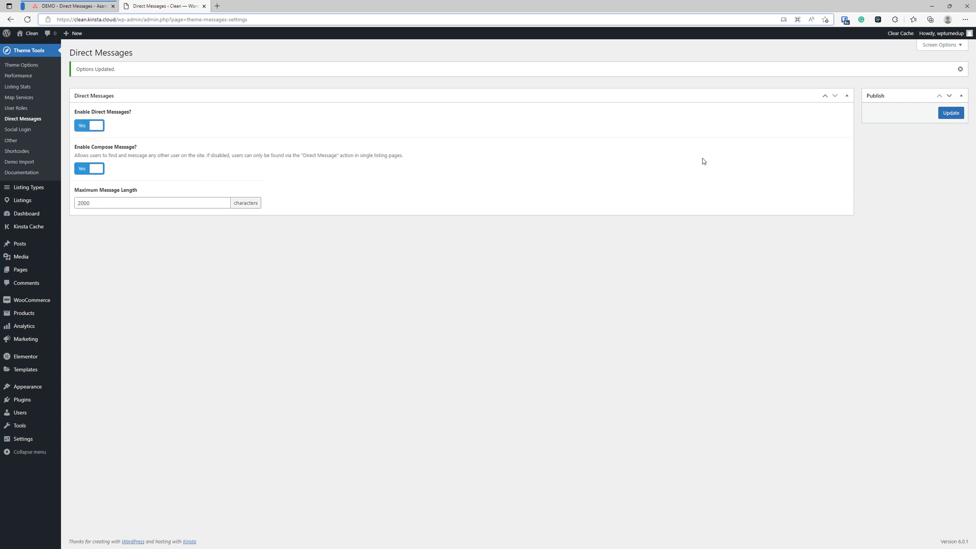
click(951, 113)
Open the Clean site's front page in a new tab via Visit Site
mouse_move(975, 135)
mouse_down()
mouse_move(500, 132)
mouse_move(975, 135)
mouse_up()
right_click(30, 47)
click(54, 54)
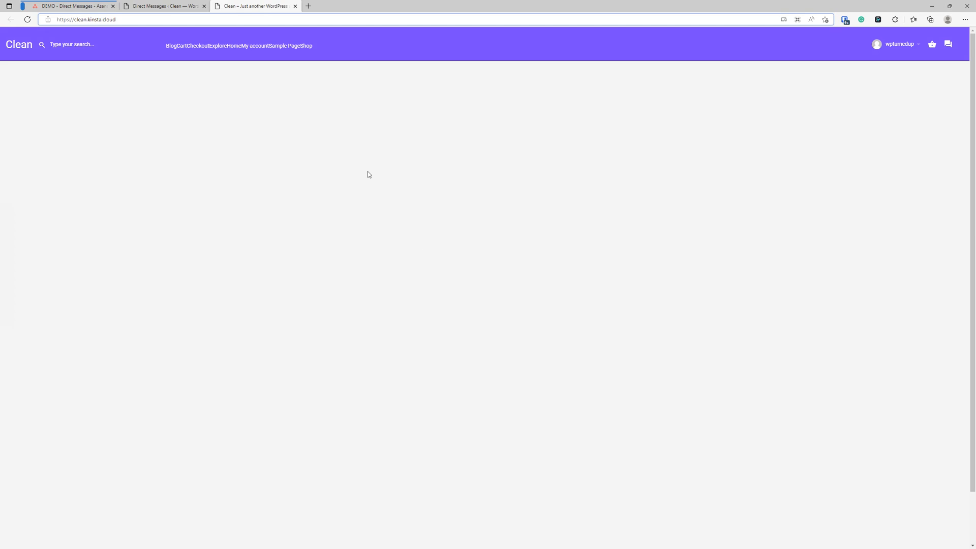
Check the site's empty Messages inbox, close it, and flip between the admin and site tabs
click(948, 44)
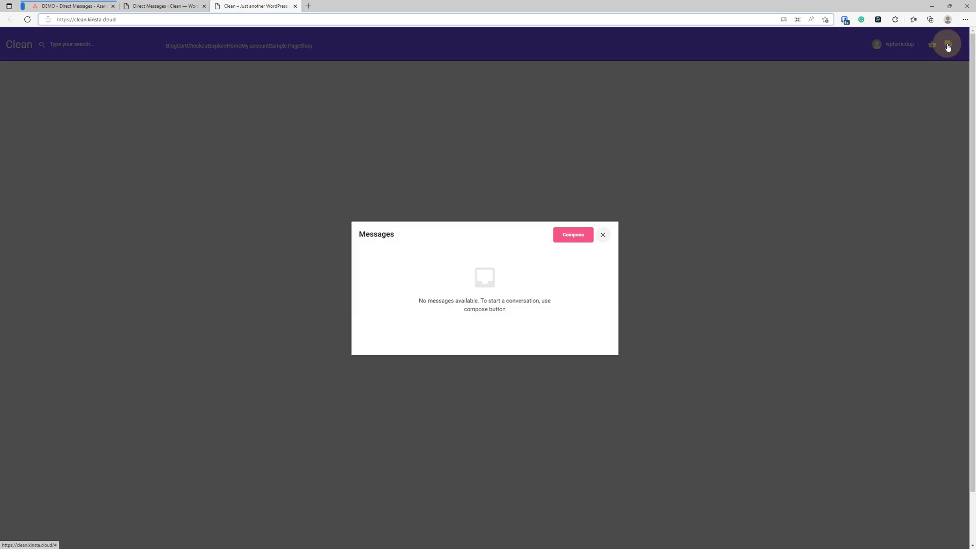
click(603, 236)
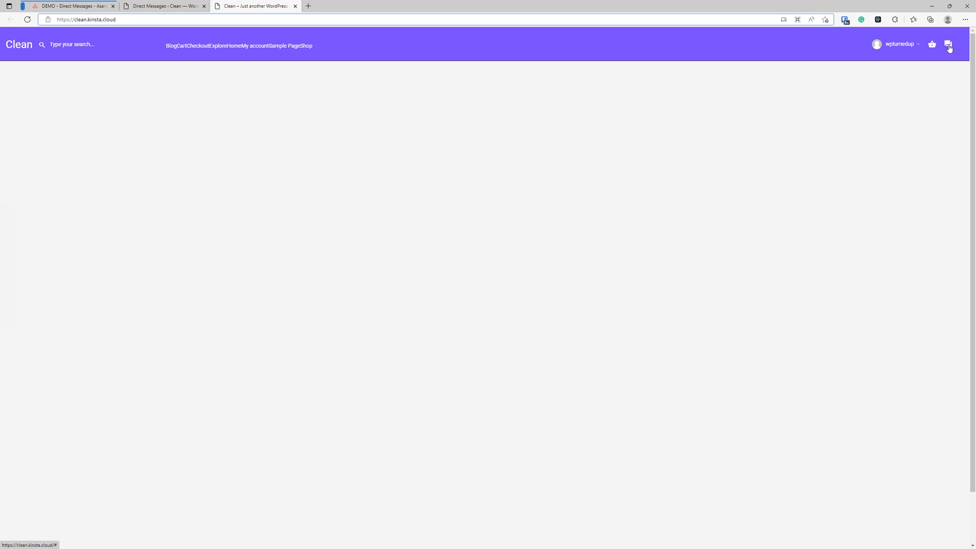
click(157, 6)
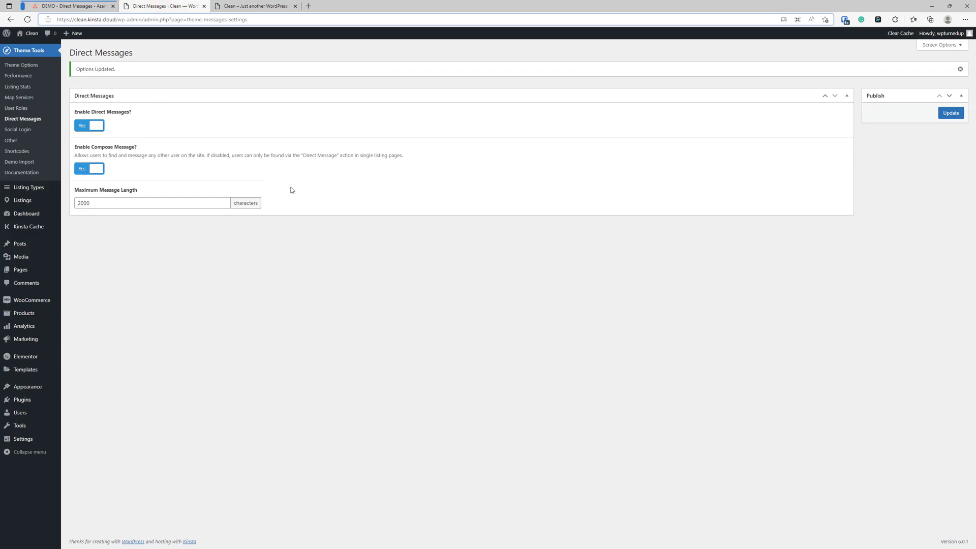
click(232, 5)
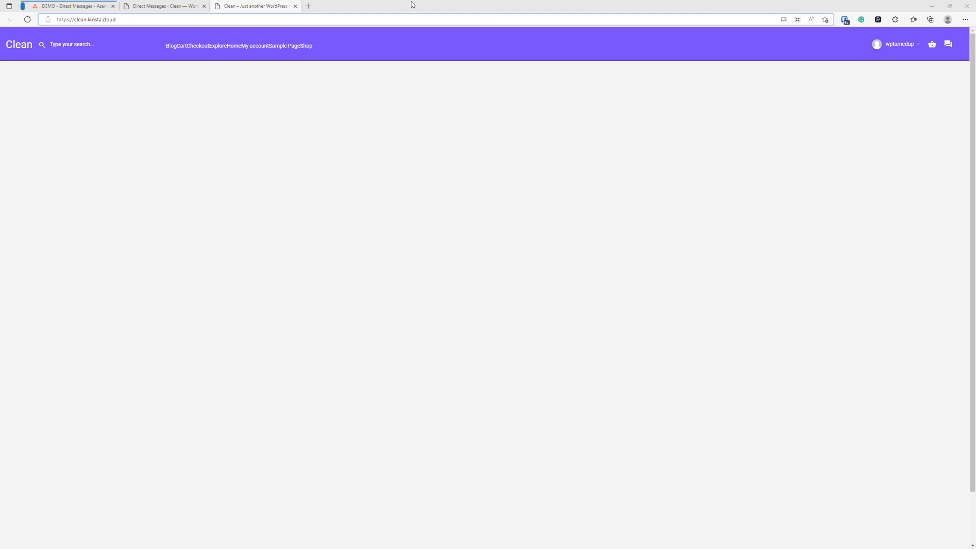
click(177, 3)
Switch back to the 'Clean – Just another WordPress site' front page, signed in as admin
click(239, 5)
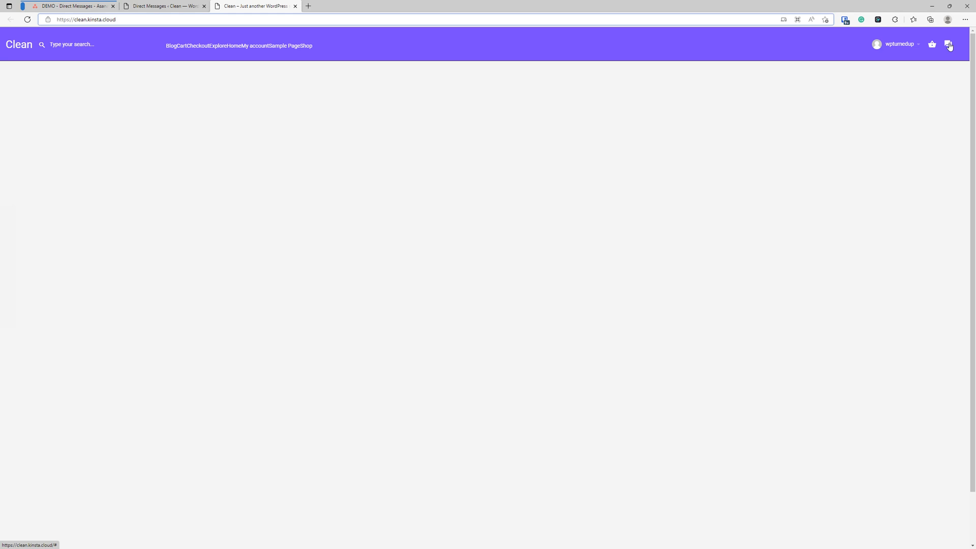
Confirm the site's Messages inbox is still empty, then return to the admin tab
click(949, 45)
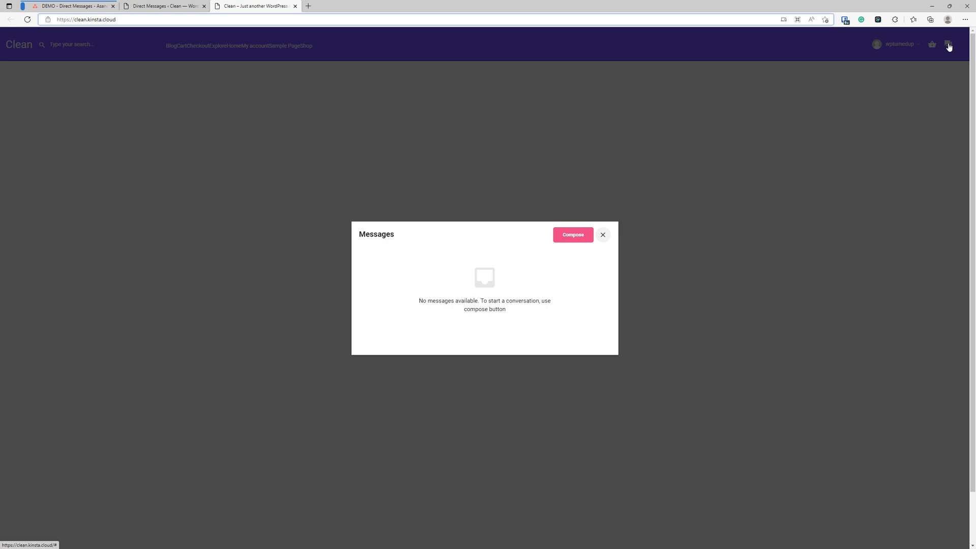
click(604, 235)
click(161, 6)
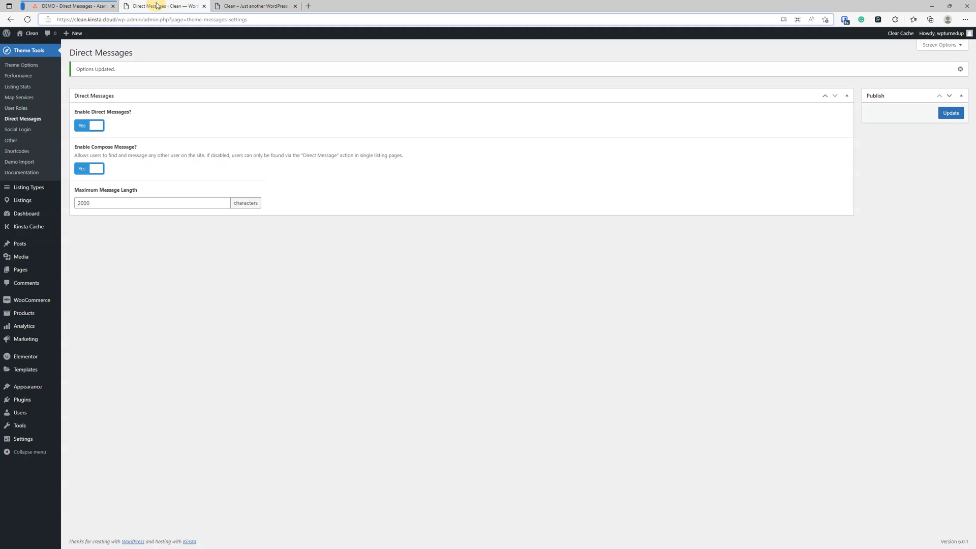
Open the Listings list and then Test Listing's edit page, each in a new tab
right_click(26, 200)
click(54, 199)
click(334, 8)
right_click(104, 113)
click(128, 119)
click(434, 6)
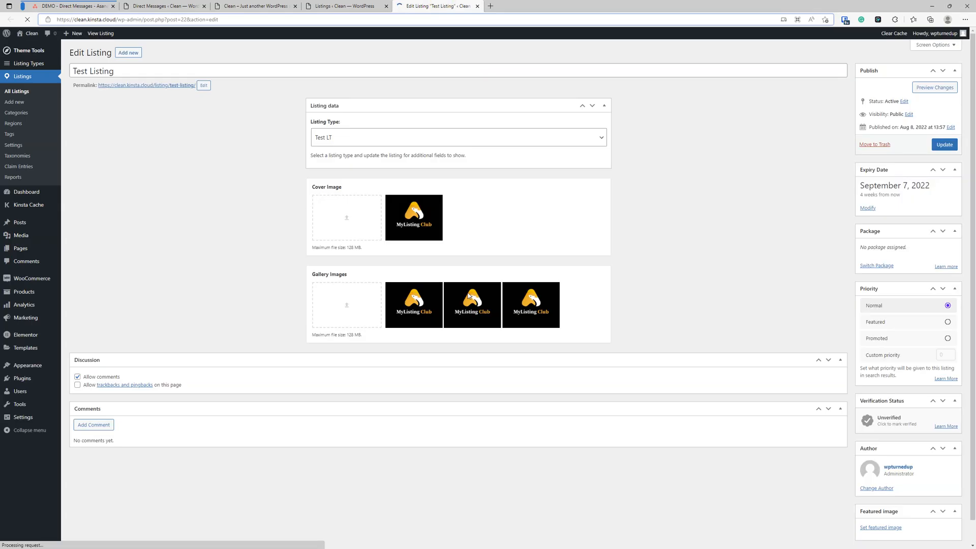
View Test Listing's public page, check its empty messages inbox, and return to Direct Messages settings
click(181, 90)
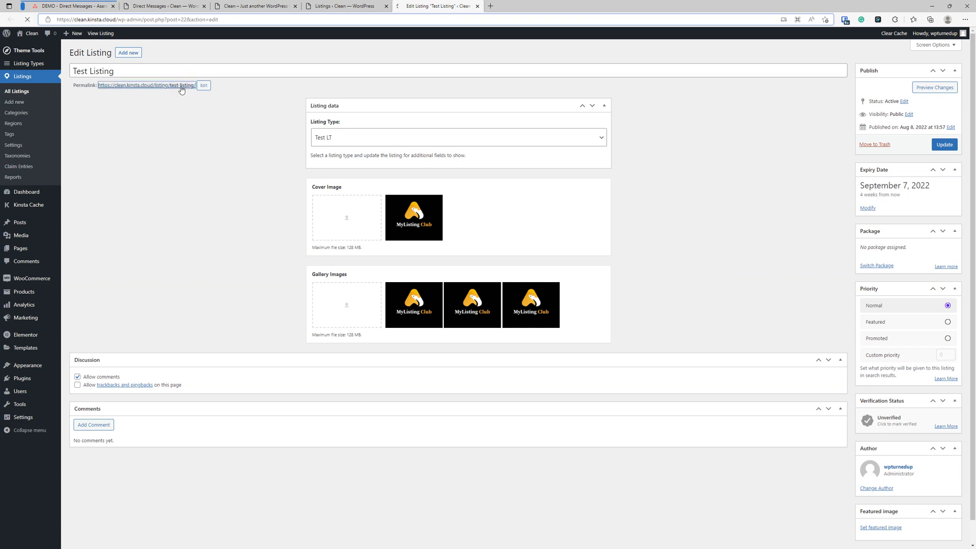
scroll(410, 453, down, 2)
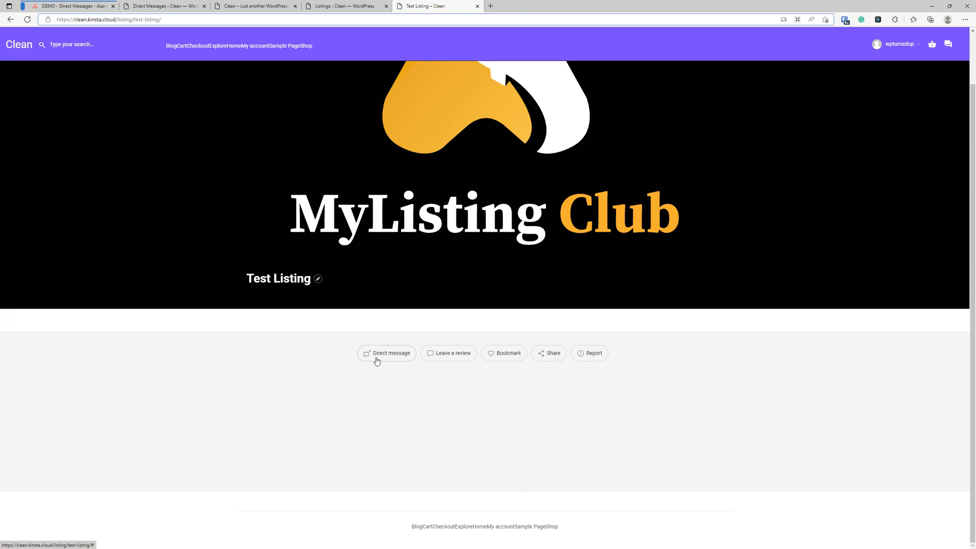
click(360, 6)
click(428, 6)
click(951, 47)
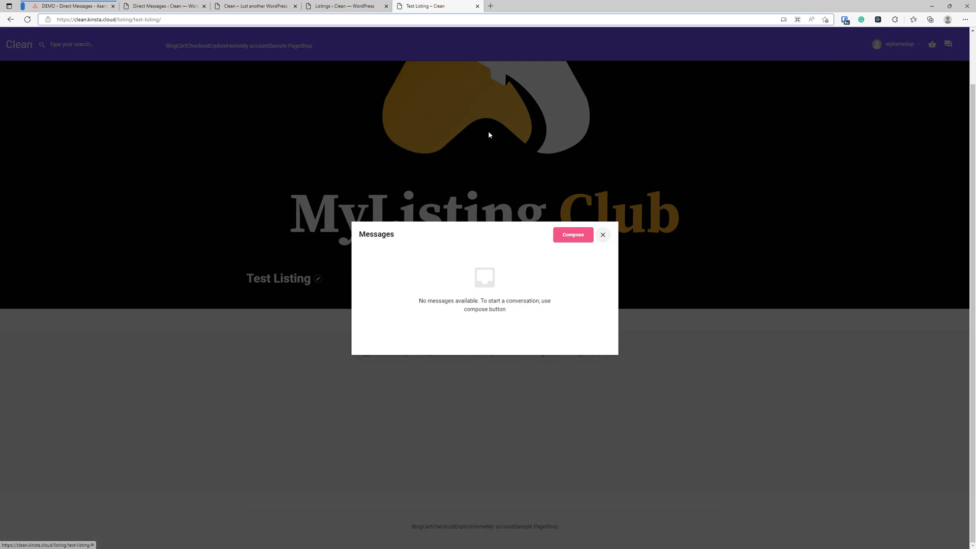
click(165, 6)
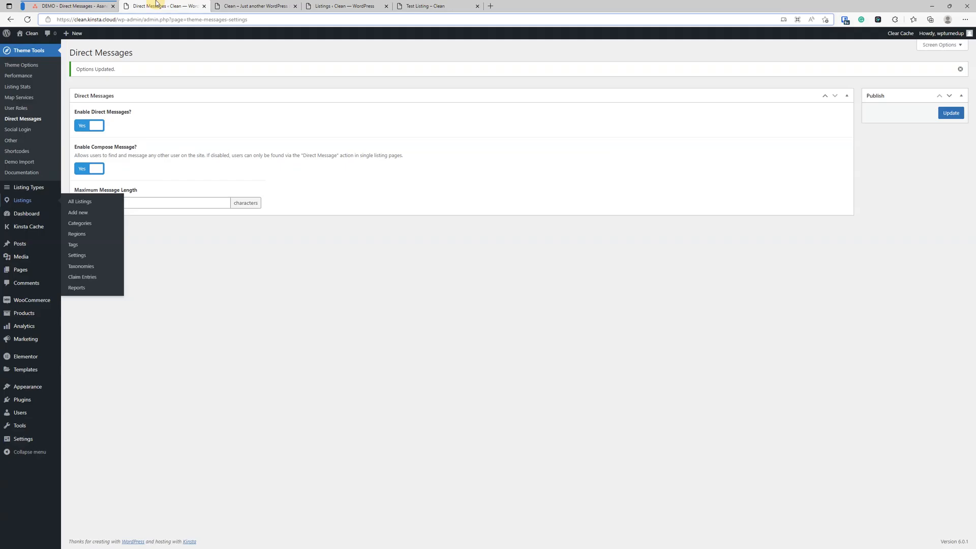
click(229, 286)
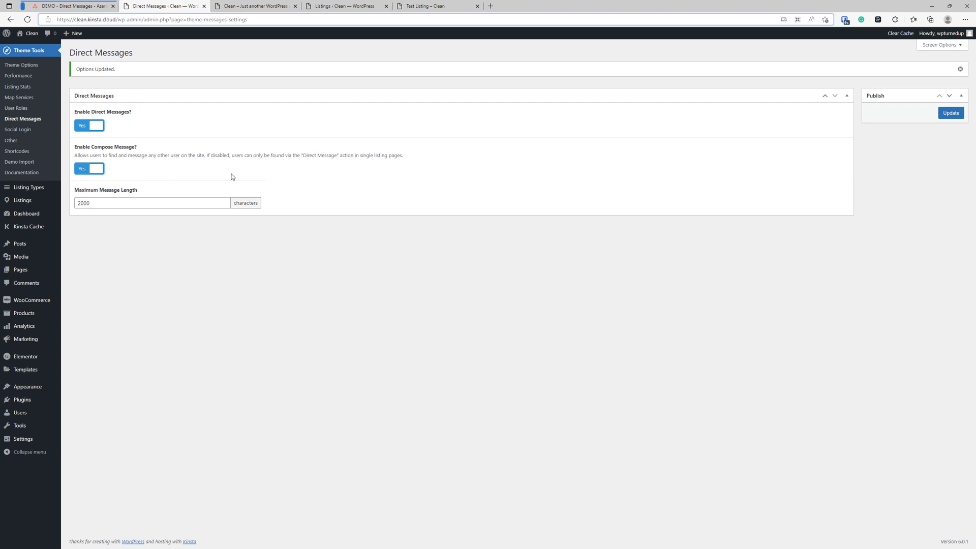
click(433, 5)
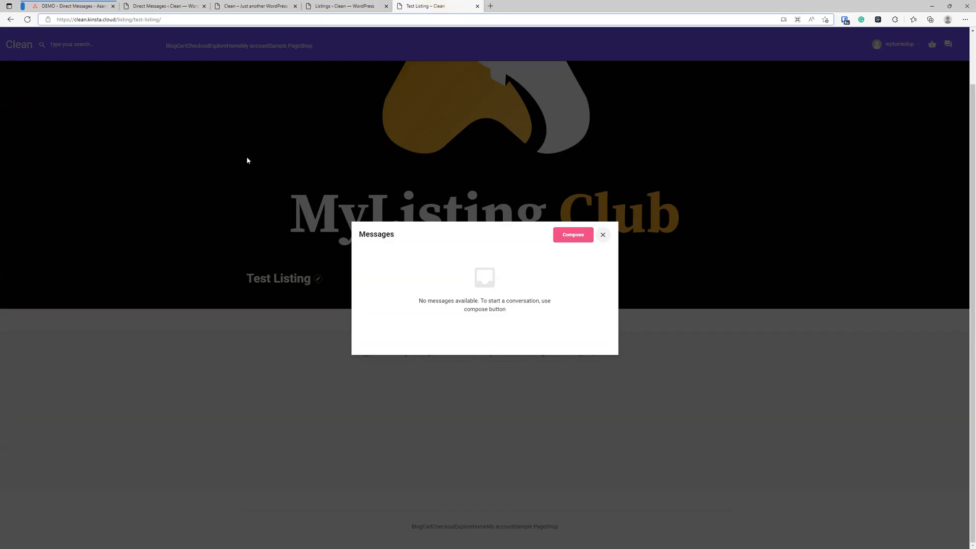
click(575, 236)
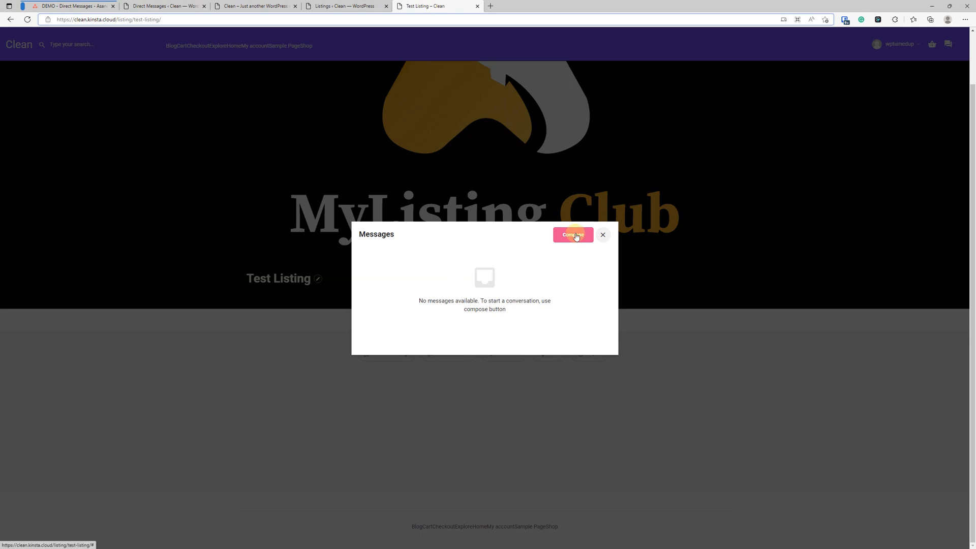
click(480, 258)
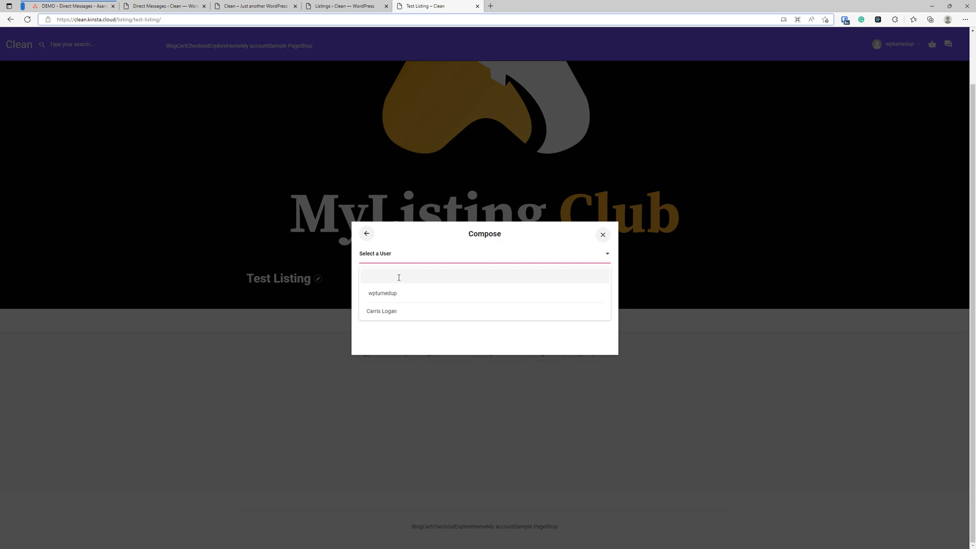
click(376, 308)
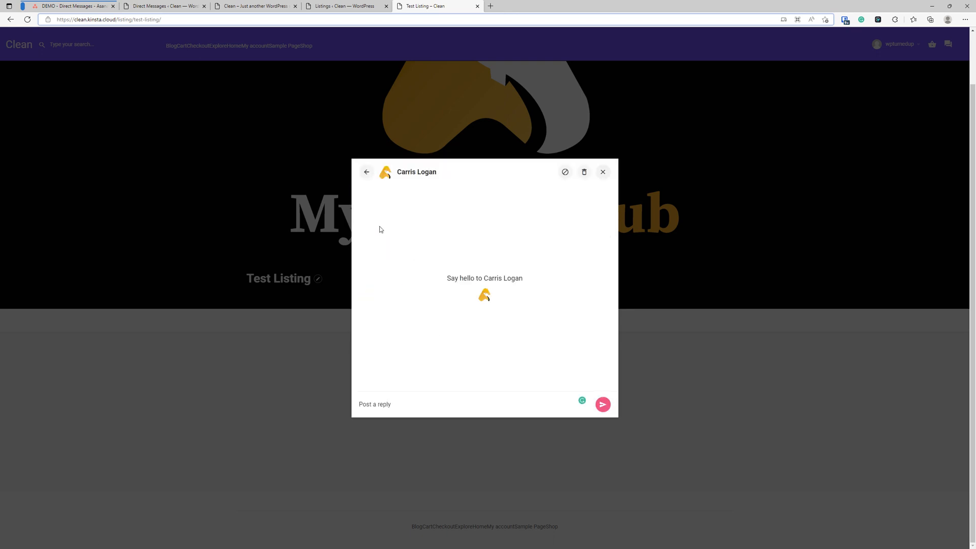
click(367, 172)
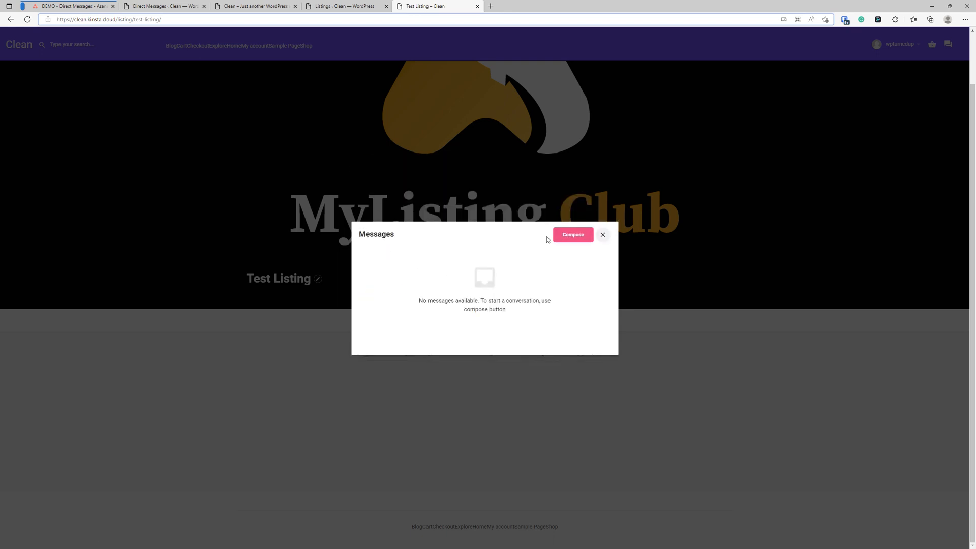
click(573, 235)
click(395, 253)
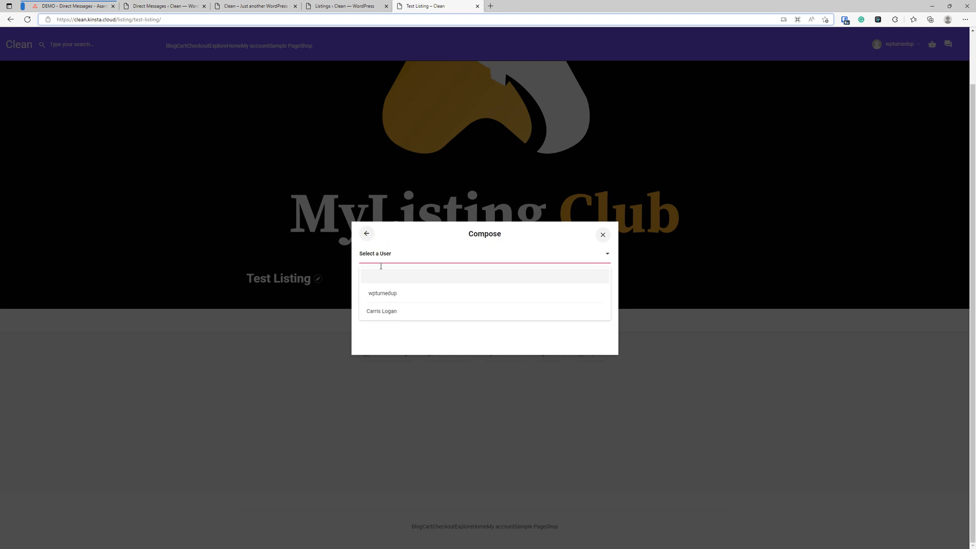
click(175, 7)
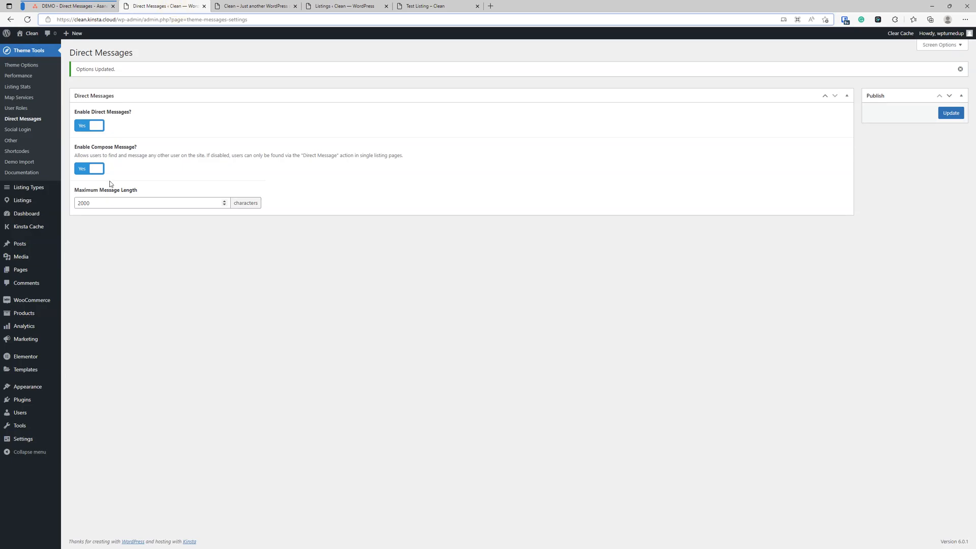
Set Enable Compose Message to No, update, and verify on the reloaded Test Listing inbox
click(91, 168)
click(948, 112)
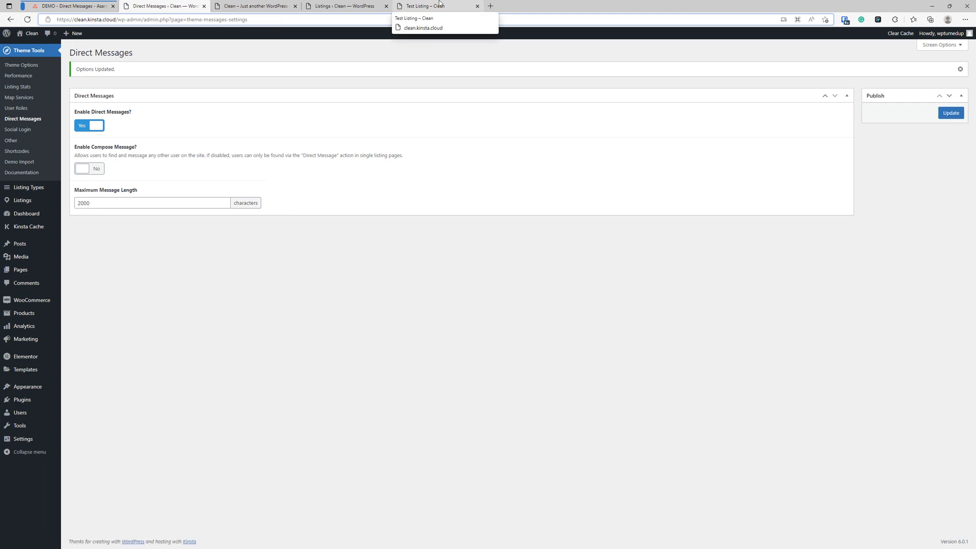
click(439, 5)
click(27, 19)
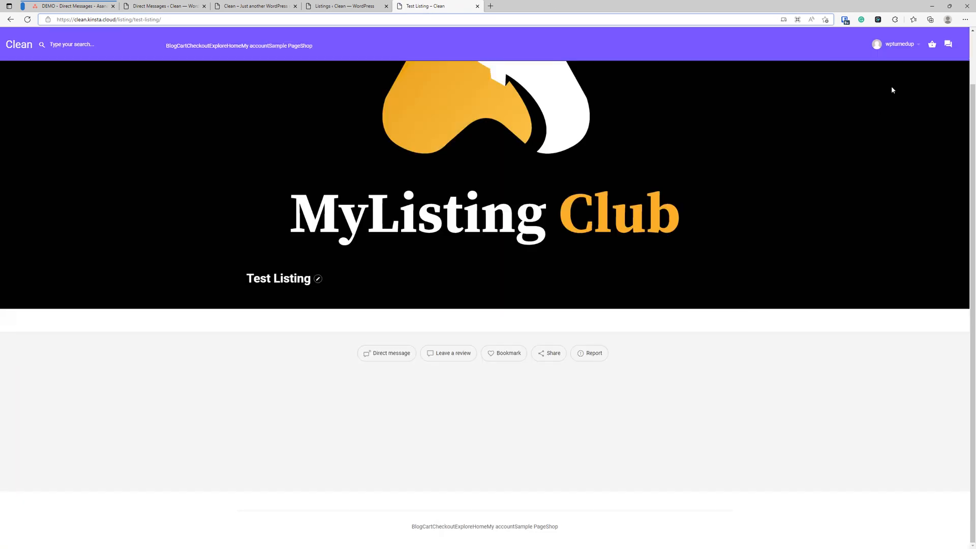
click(947, 46)
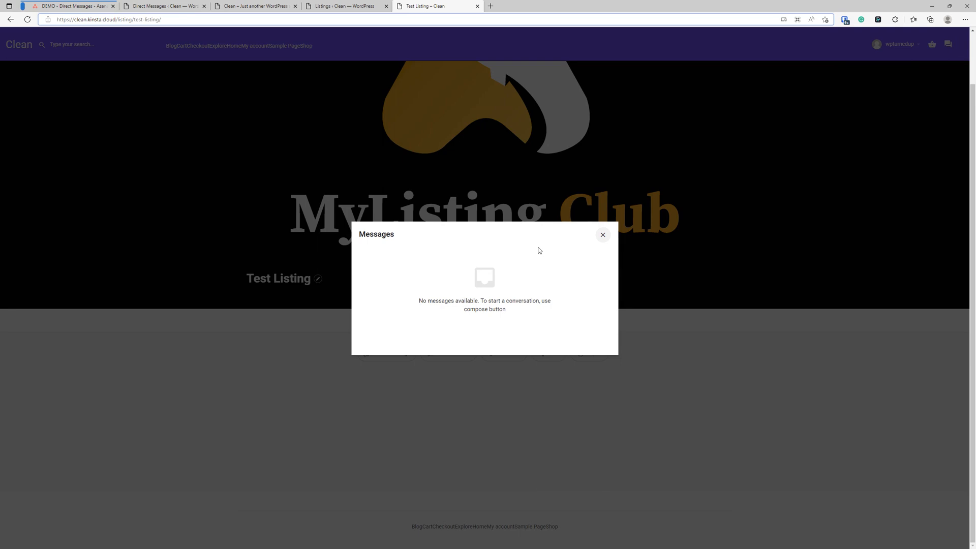
click(602, 235)
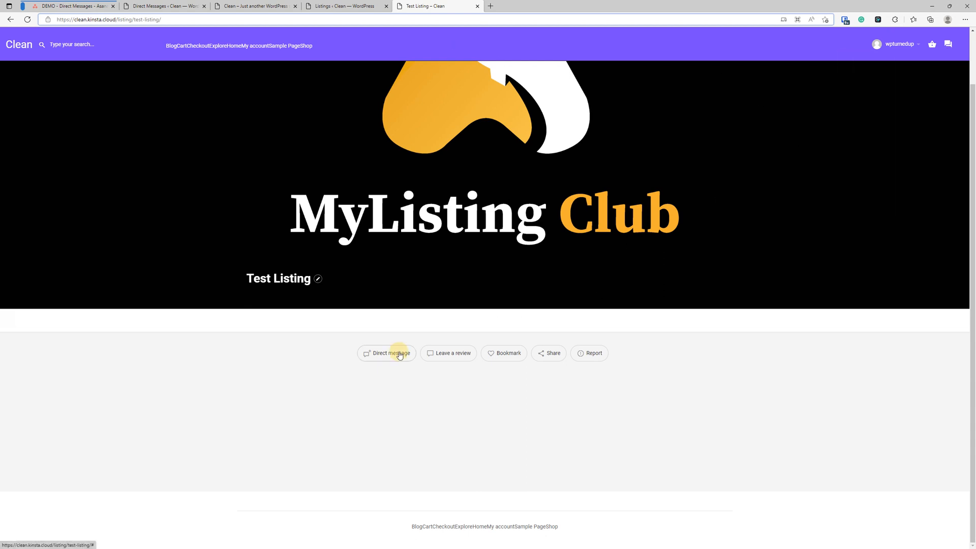
Start a Direct message chat with Test Listing, try posting a reply, then close it
click(392, 352)
click(427, 404)
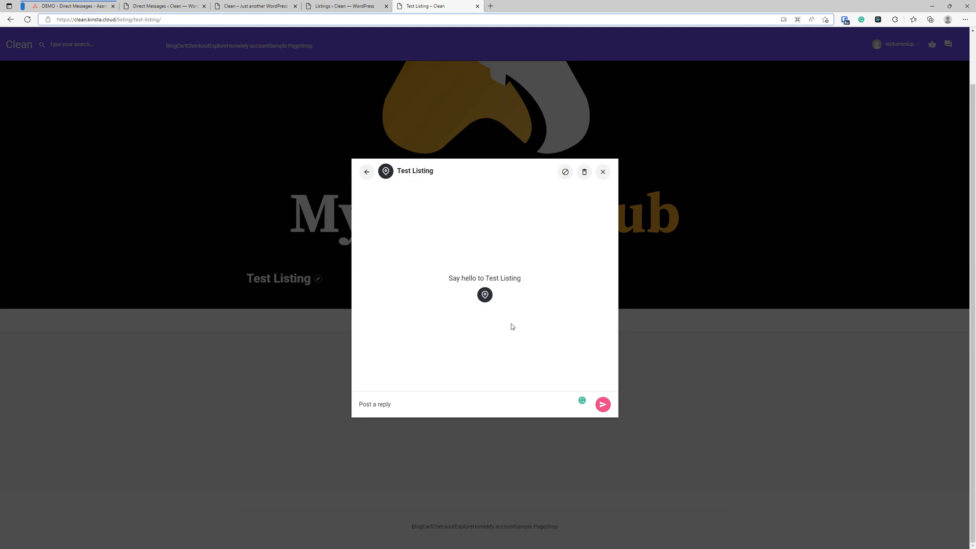
click(604, 174)
Set Enable Compose Message back to Yes in the Direct Messages settings
click(171, 6)
click(95, 171)
click(93, 170)
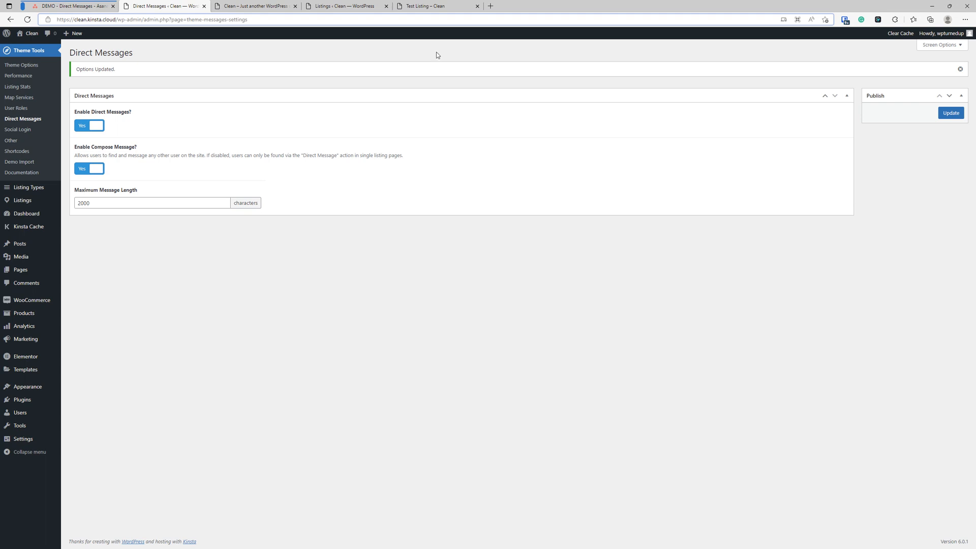
Open the Social Login card on Asana's DEMO board, then go back to WordPress
click(79, 6)
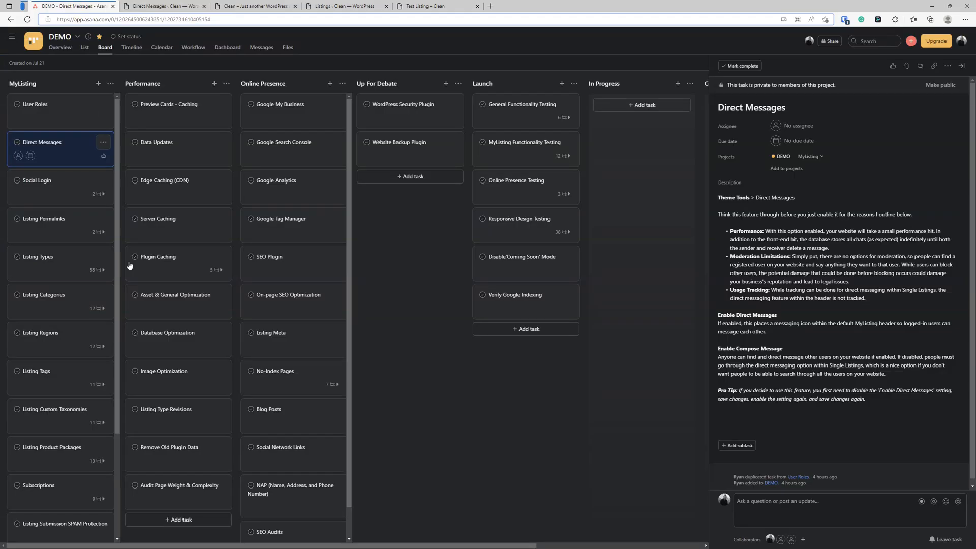
click(67, 202)
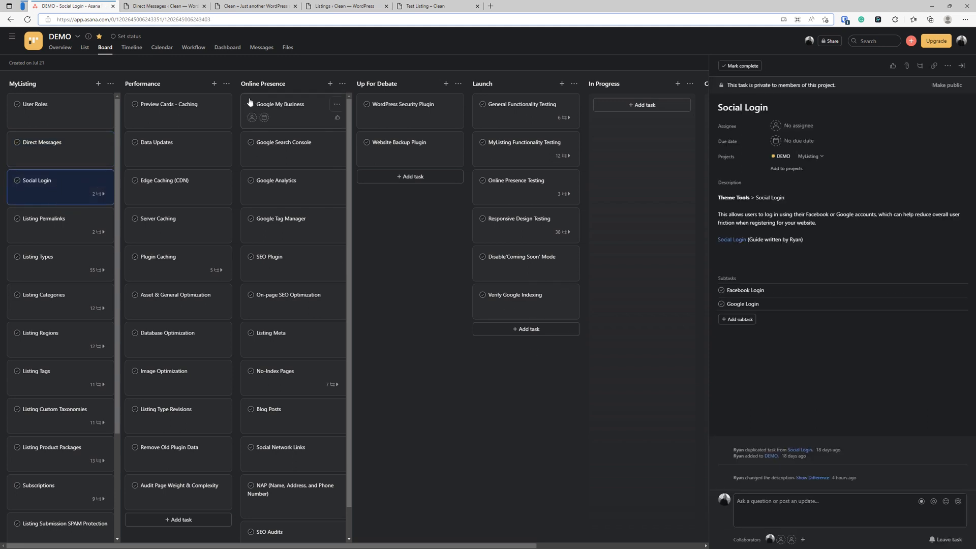
click(164, 5)
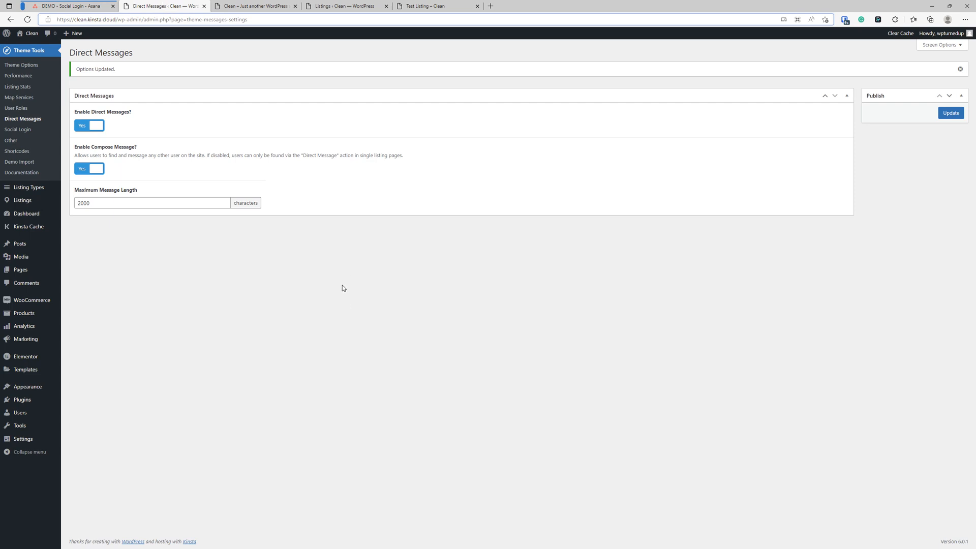
Open Theme Tools' Social Login settings, discarding unsaved changes, and view the Facebook and Google sections
click(15, 130)
click(519, 63)
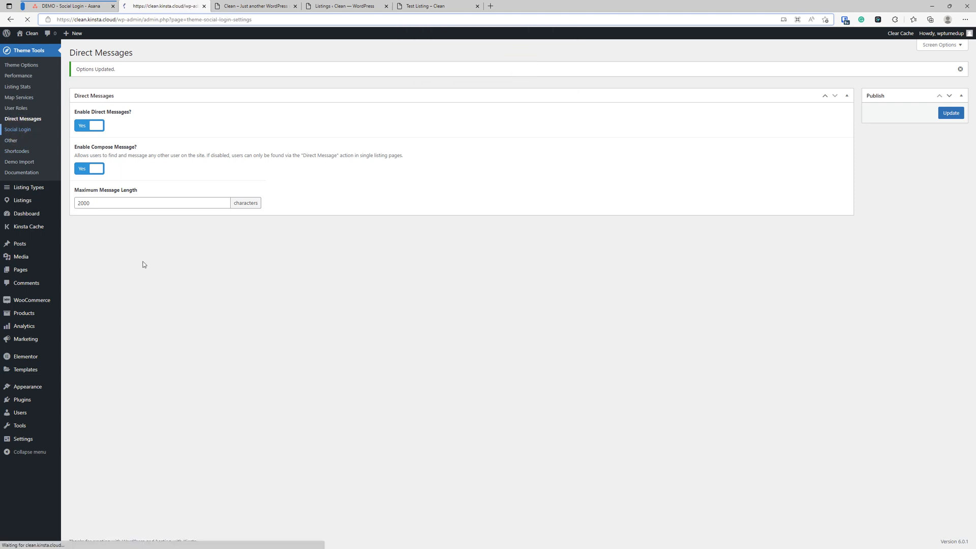
click(97, 102)
click(112, 89)
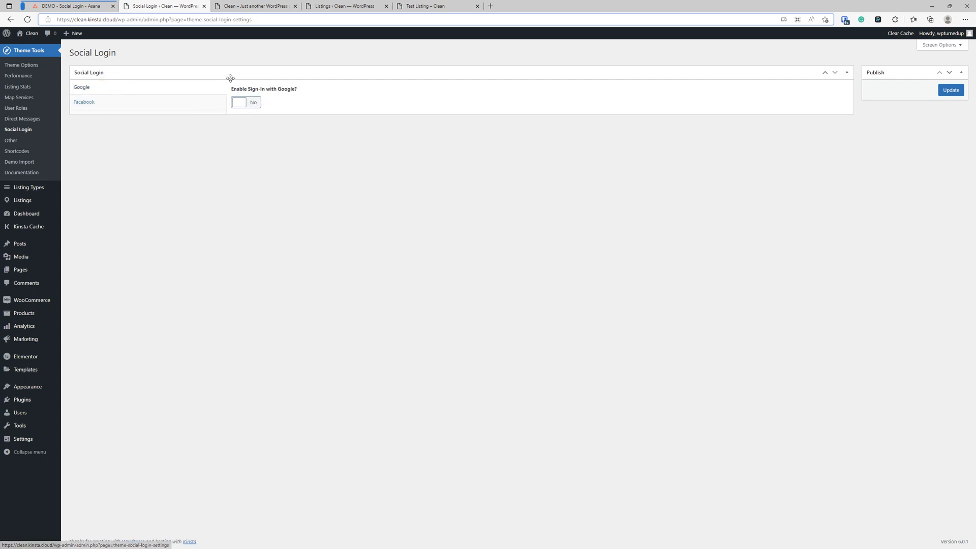
Enable Sign-In with Google, leaving the Client ID empty, update, and return to the Asana task
click(255, 102)
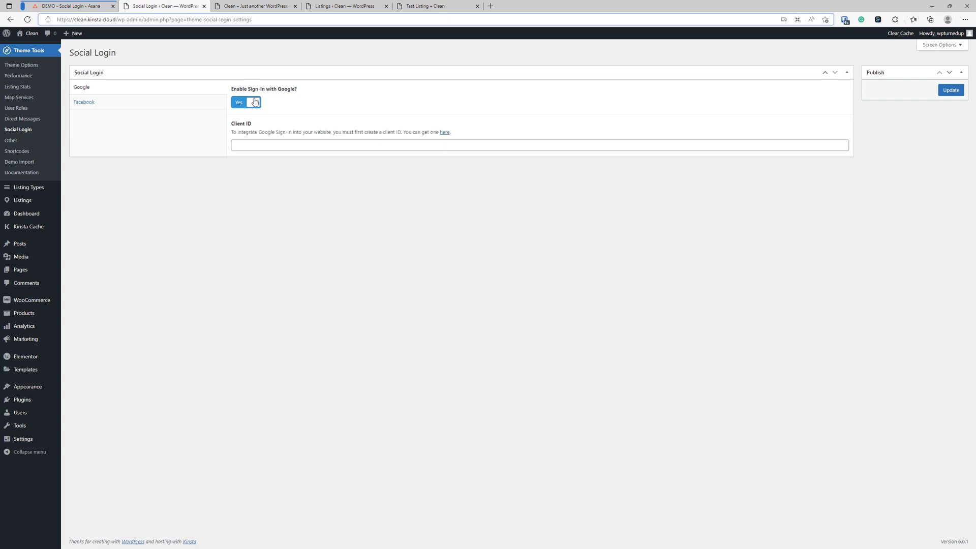
click(295, 145)
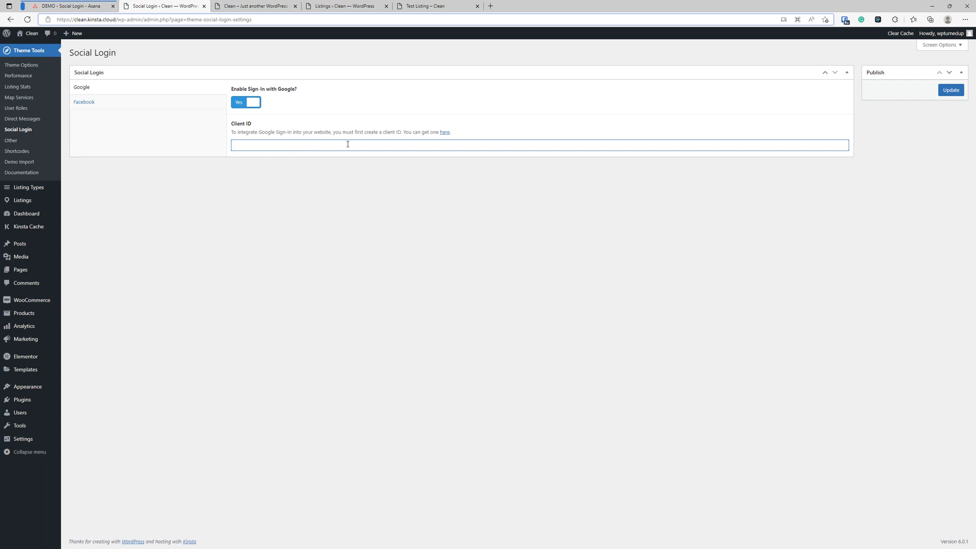
click(948, 90)
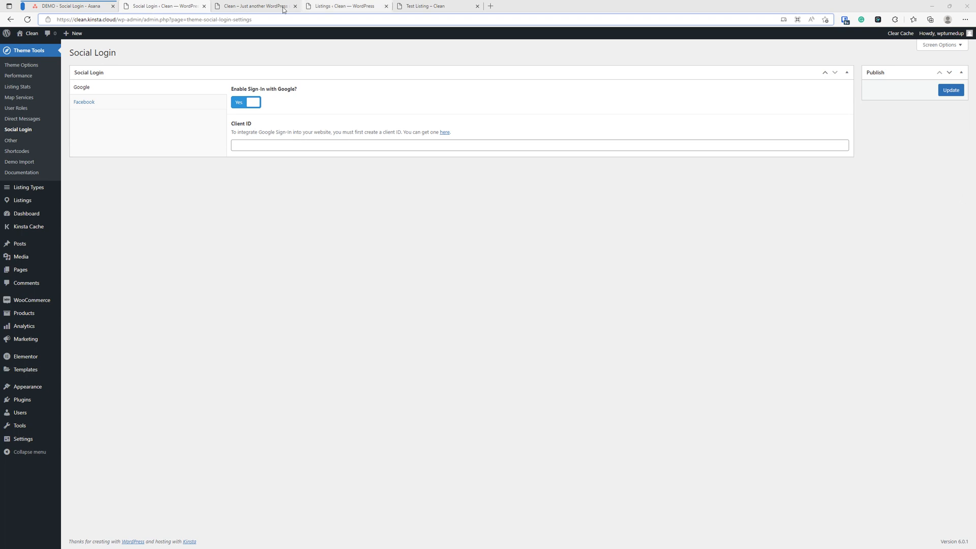
click(72, 5)
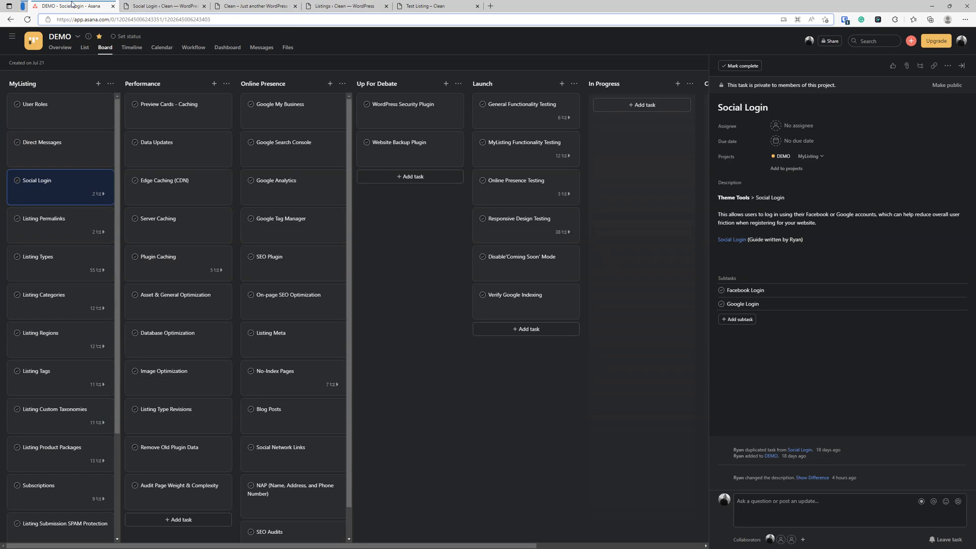